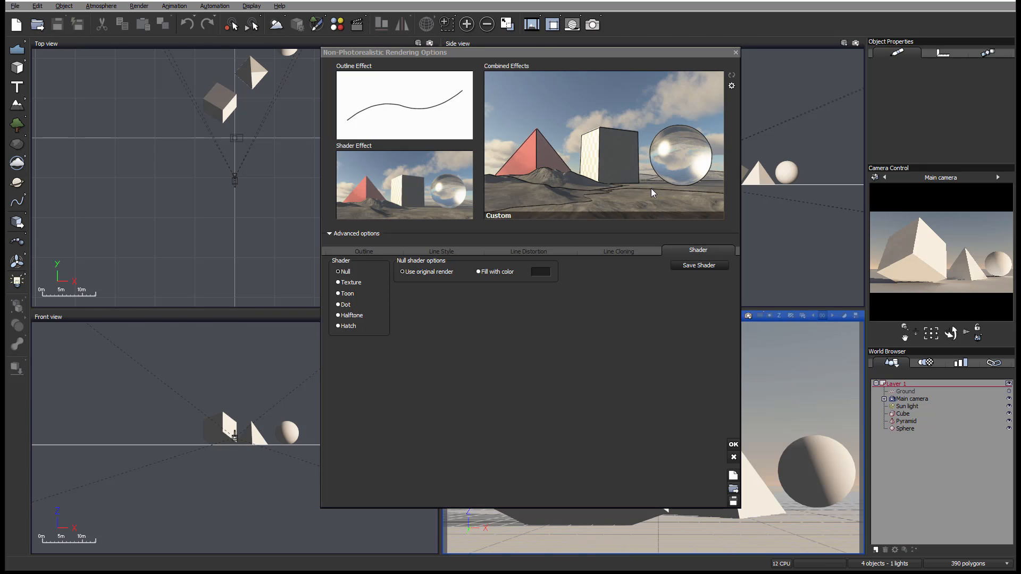
click(360, 250)
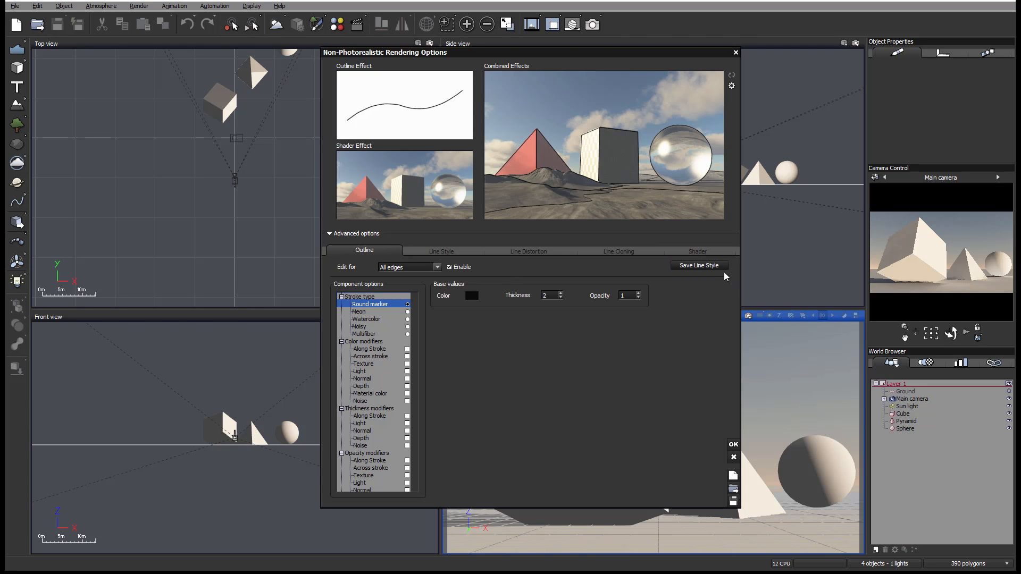
click(449, 251)
click(591, 251)
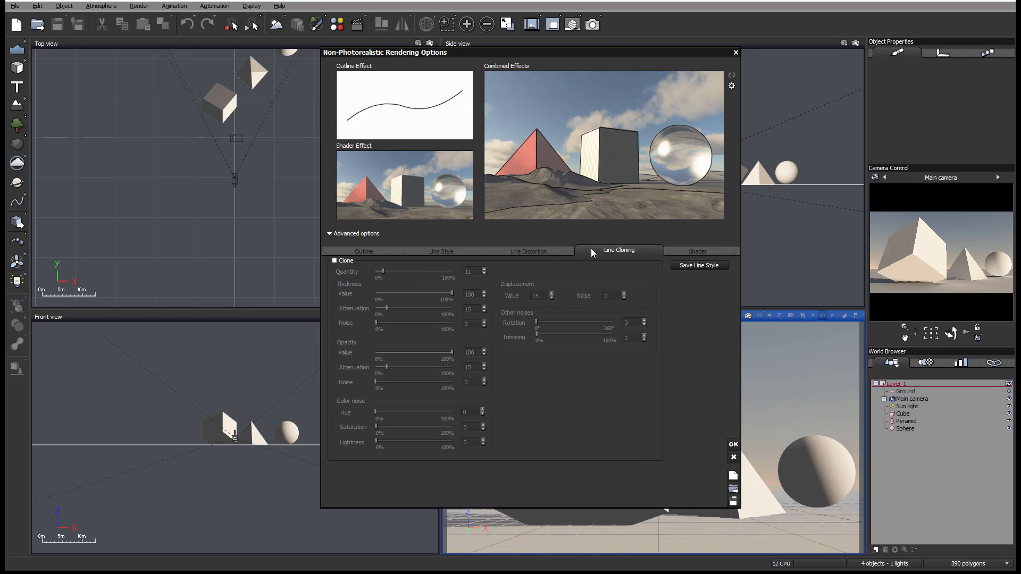
click(697, 251)
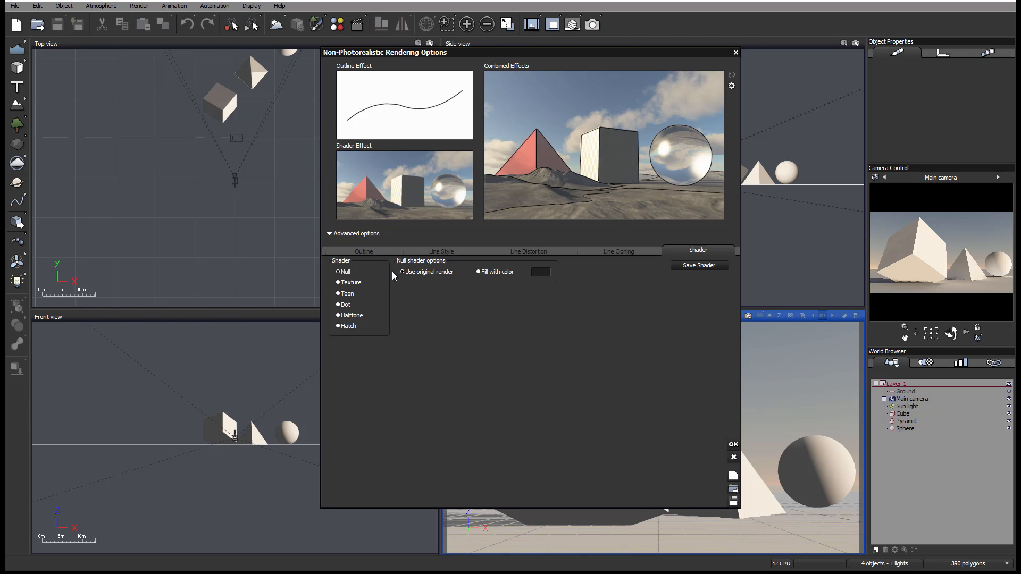
- Set the Null shader to fill with a dark blue color (Red 6, Green 23, Blue 36)
click(478, 272)
right_click(538, 272)
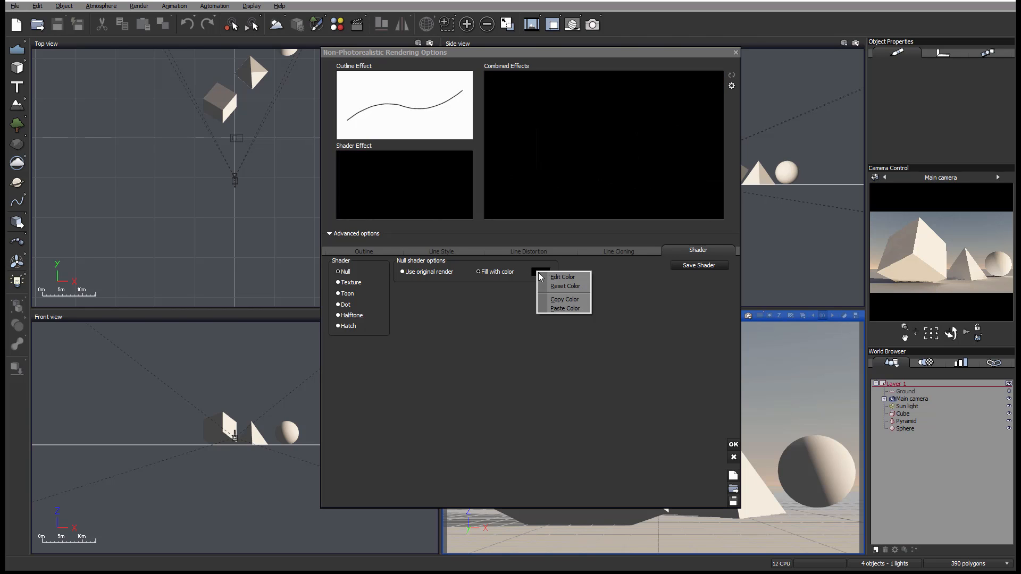
click(563, 277)
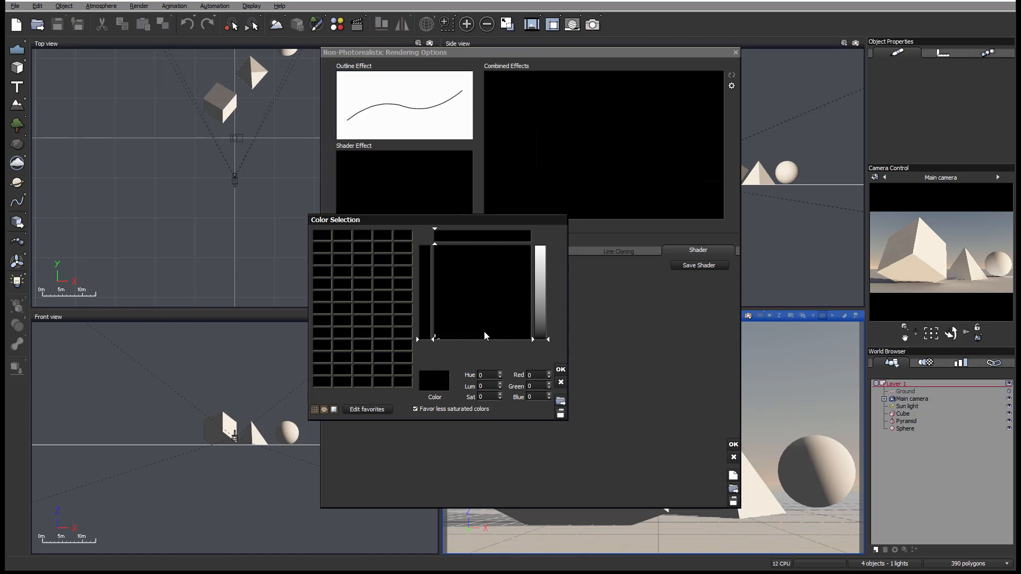
drag(484, 336, 491, 276)
click(541, 333)
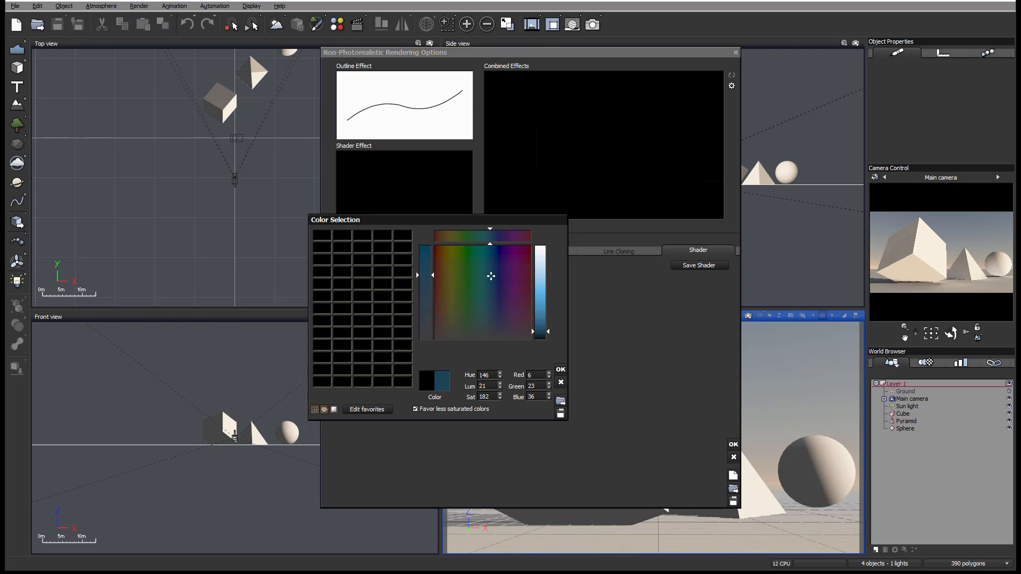
click(560, 369)
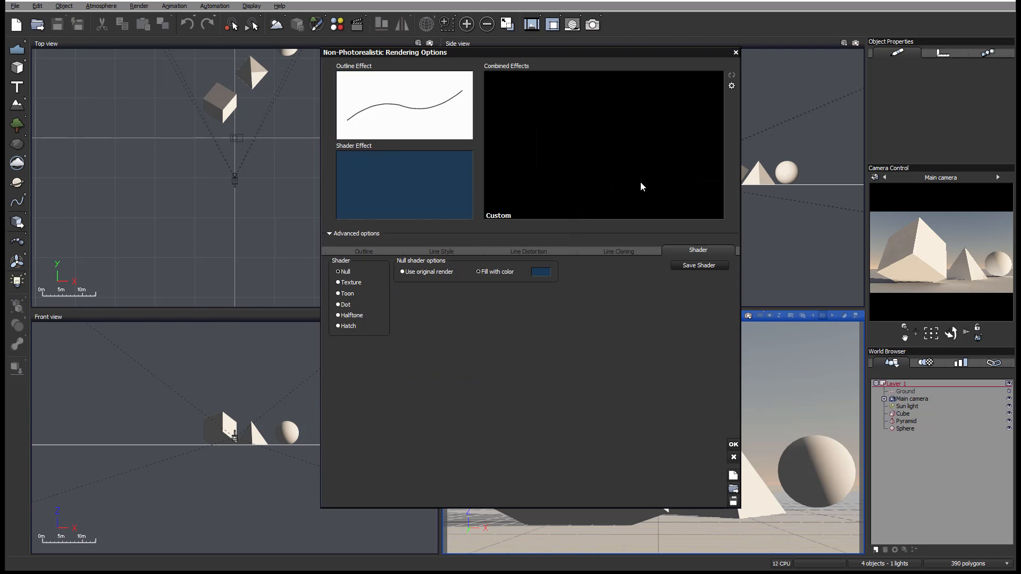
- Set the outline base color for all edges to white, and switch the Null shader back to using the original render
click(391, 251)
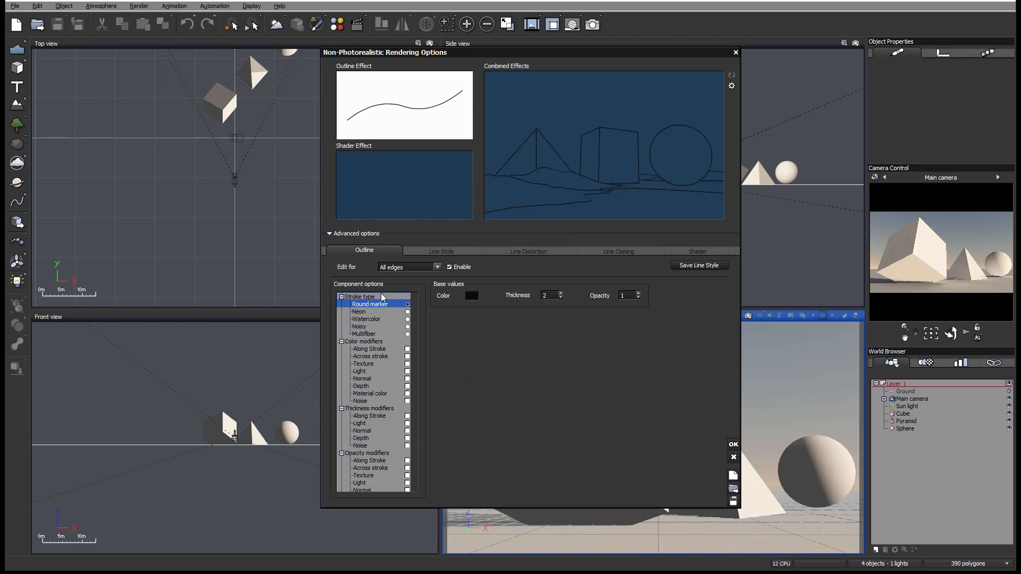
click(472, 296)
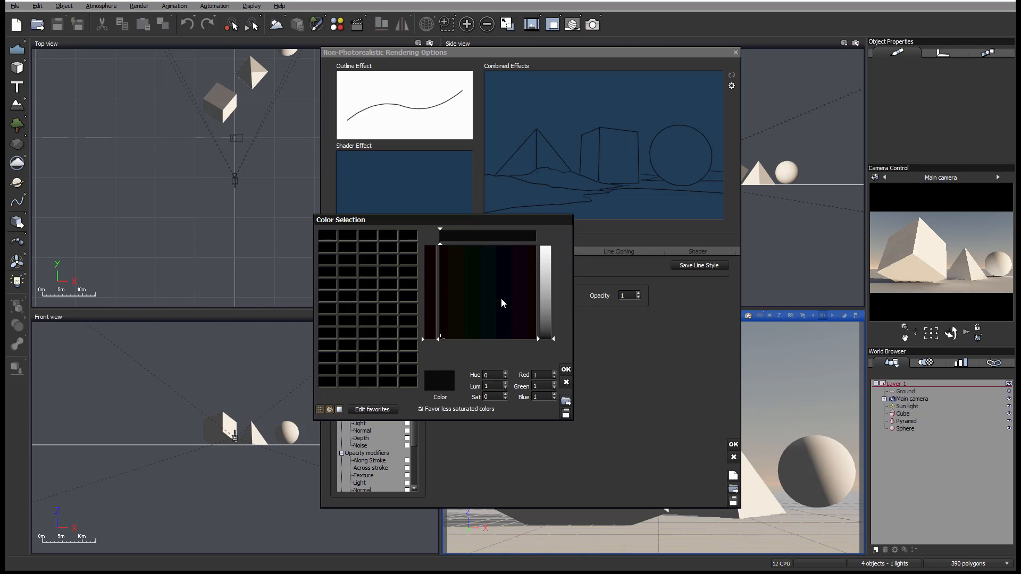
click(546, 248)
click(566, 369)
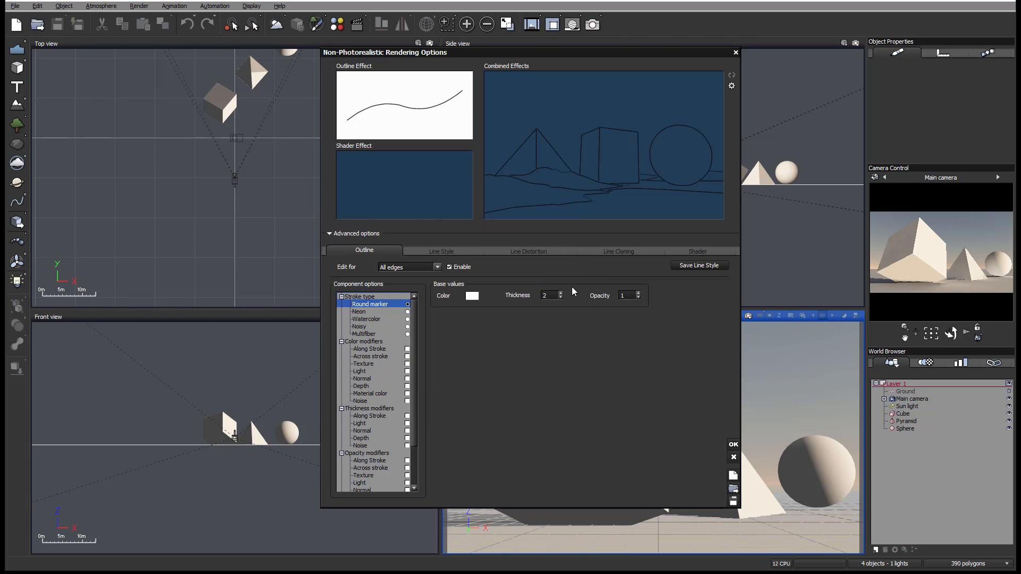
click(693, 249)
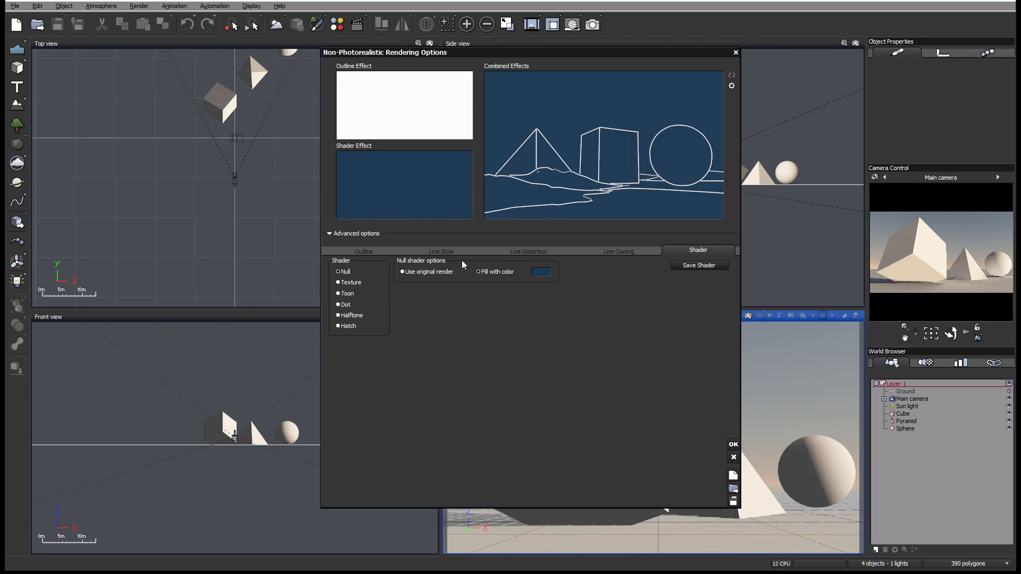
click(408, 273)
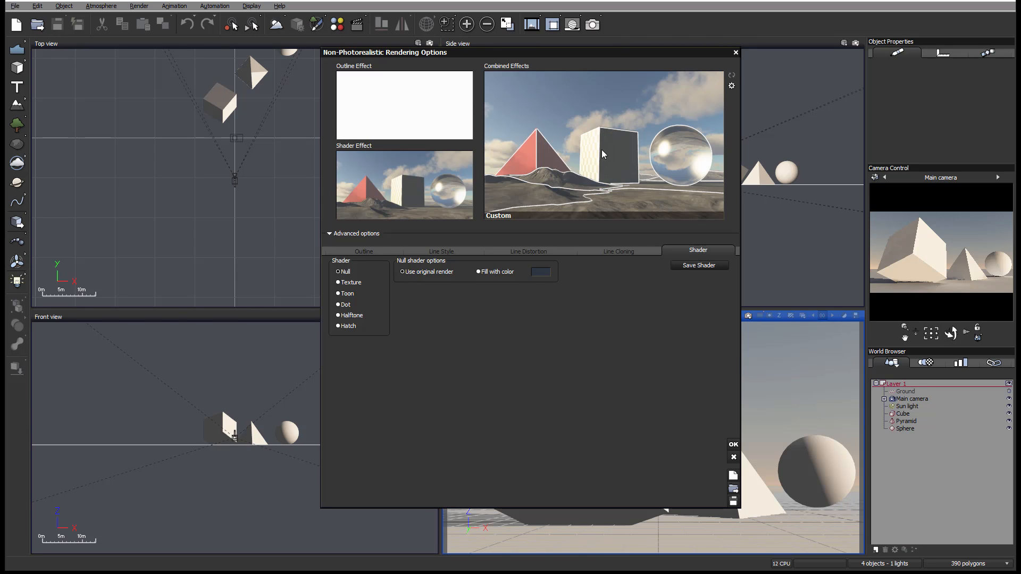
- Switch to the Texture shader and load watercolor_5_by_SadMonkeyDesign_res.jpg from the backgrounds-textures folder as the first texture
click(348, 283)
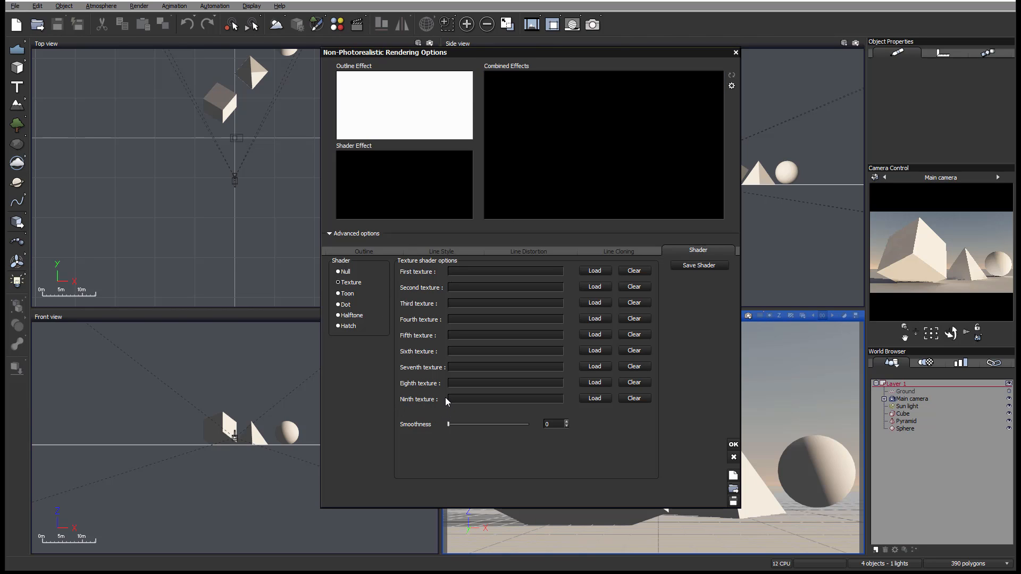
click(594, 272)
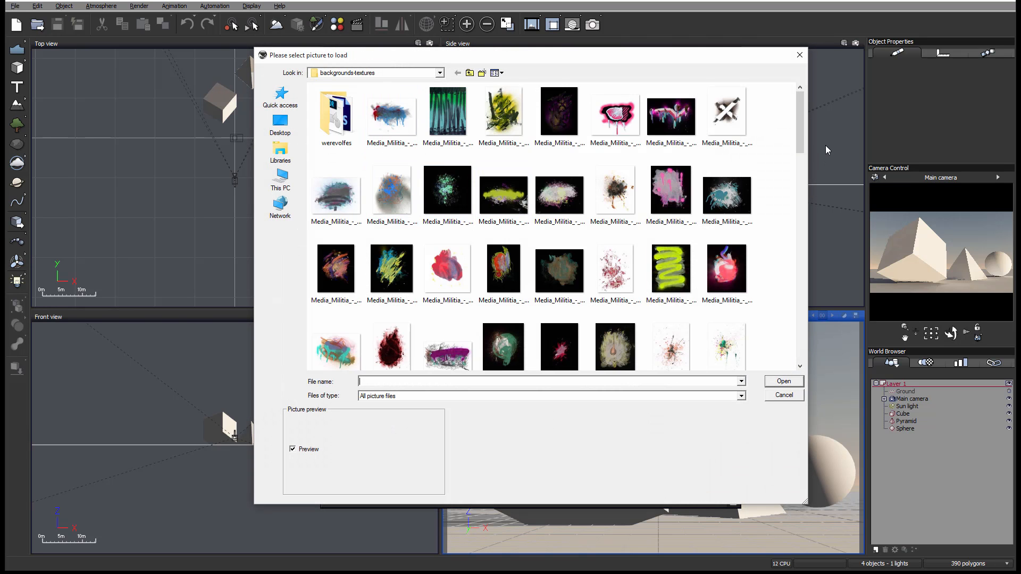
drag(799, 130, 800, 246)
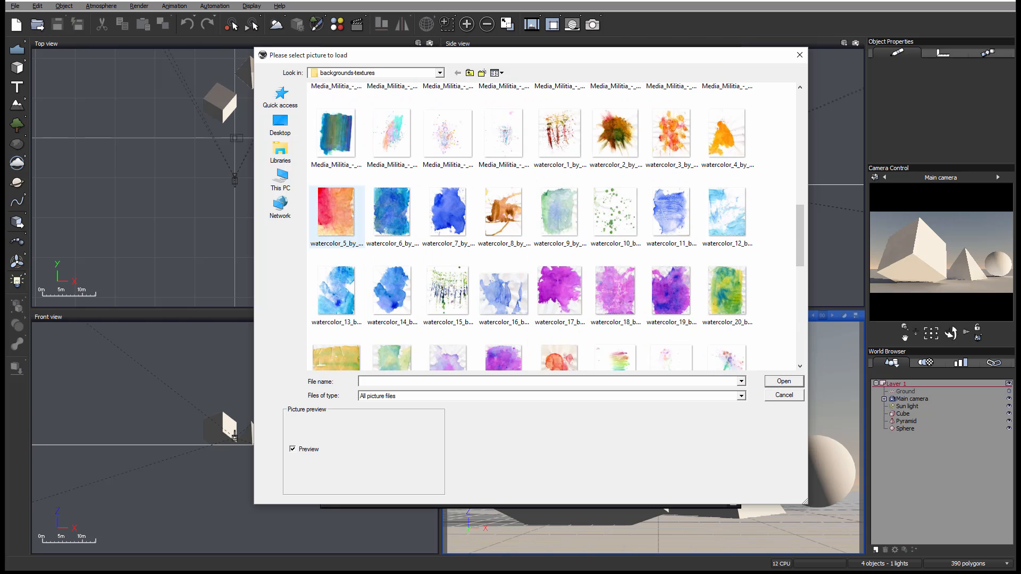
double_click(337, 213)
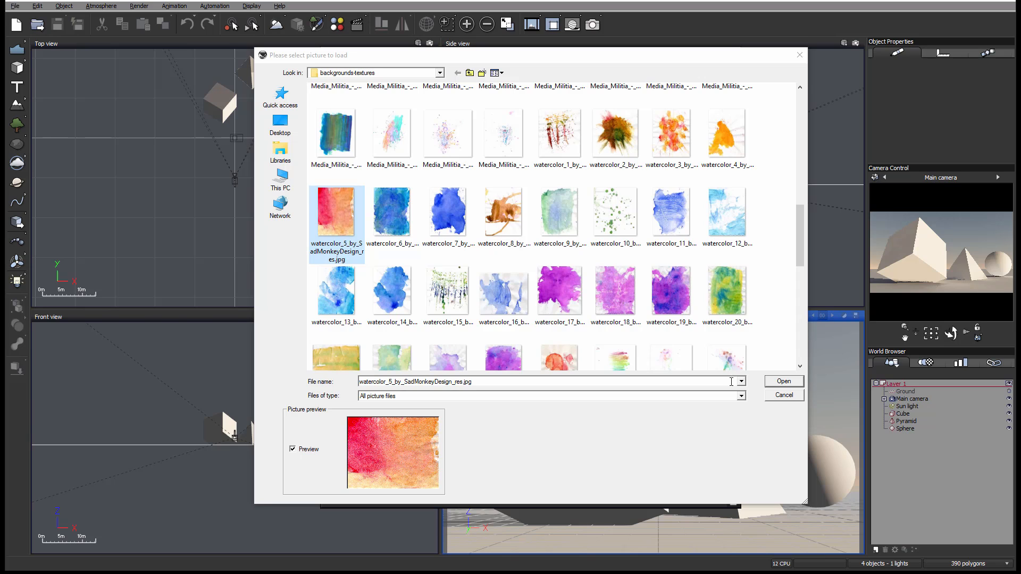
click(786, 382)
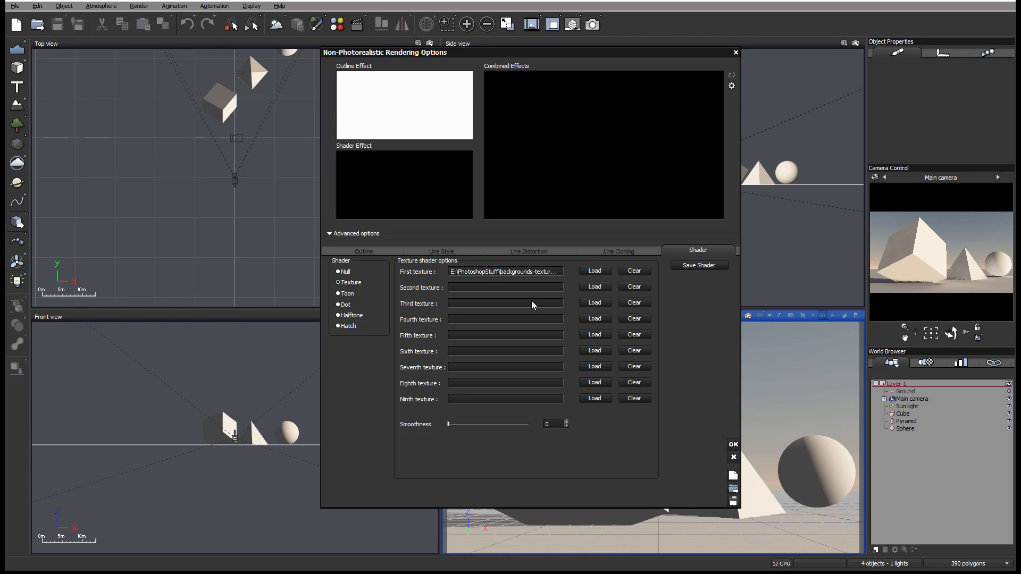
click(345, 279)
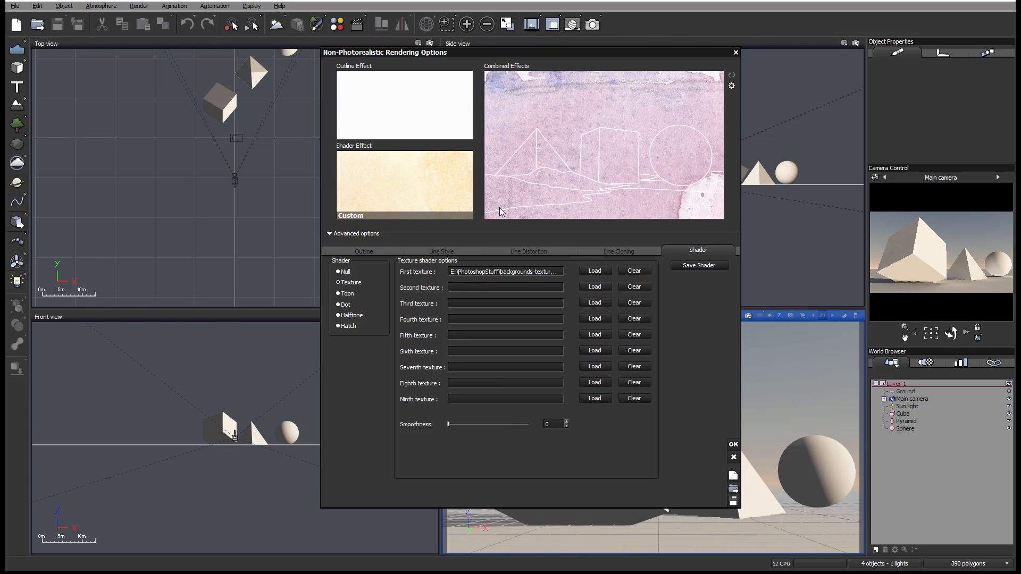
- Switch to the Toon shader and try shifting the tones of its levels gradient lighter and back
click(347, 294)
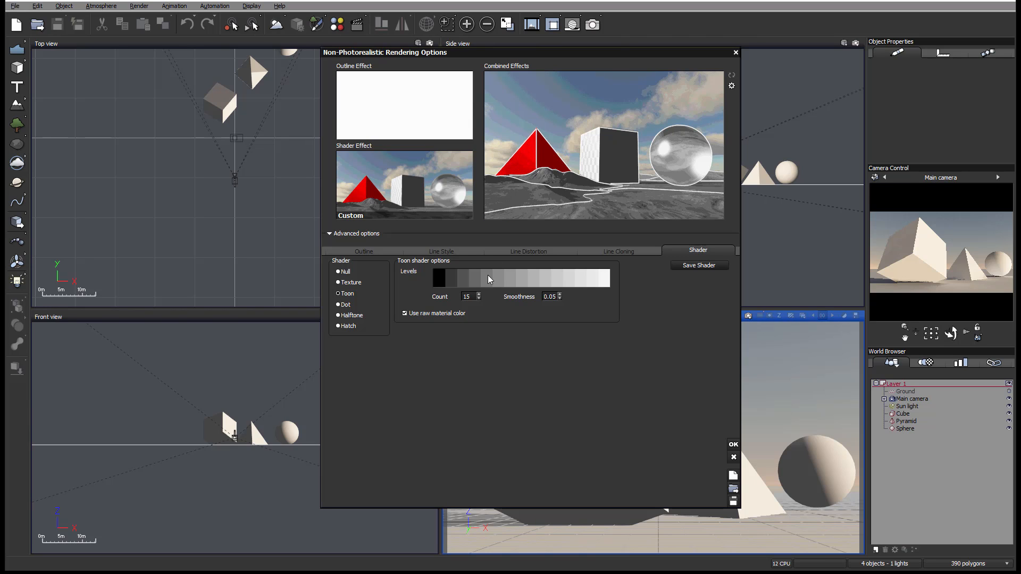
drag(488, 275, 440, 280)
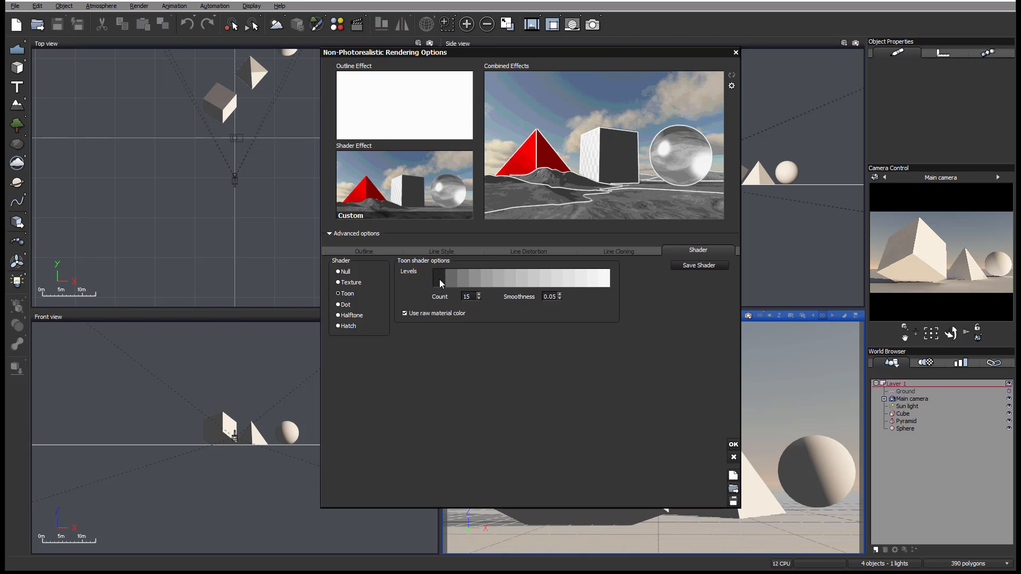
click(597, 275)
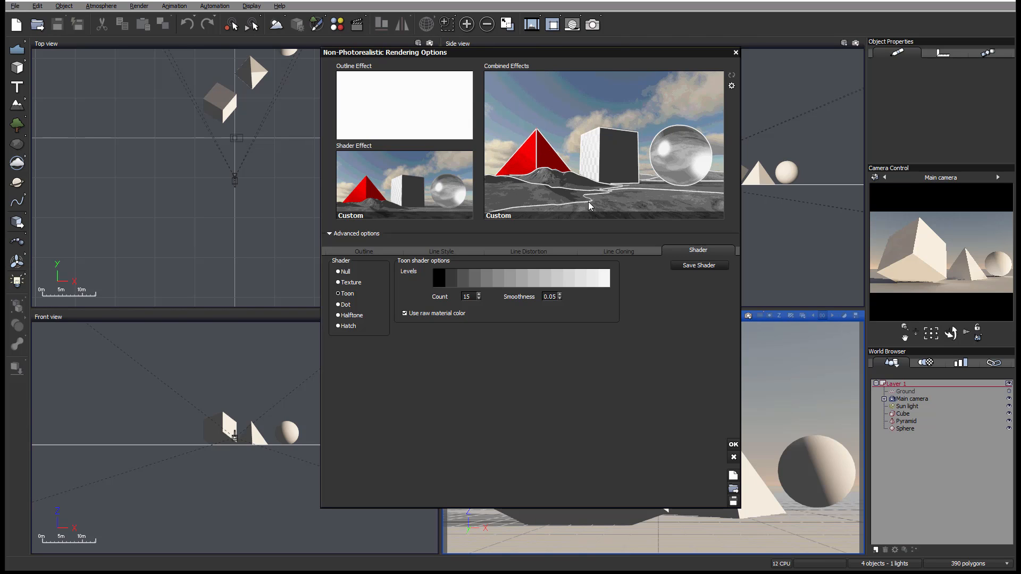
- Set the Toon shader's level count to 3 and its smoothness to 0
double_click(474, 296)
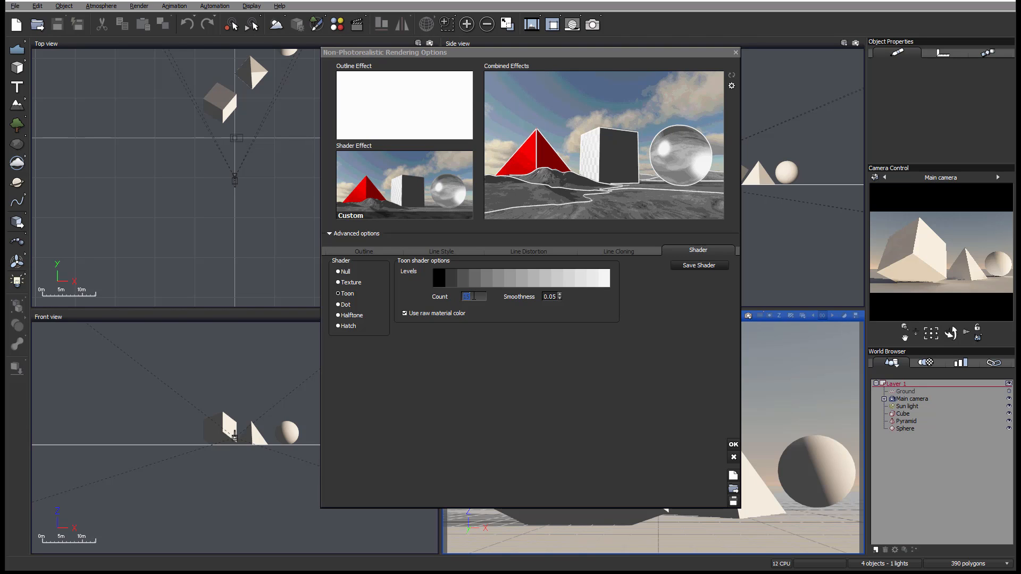
text(3)
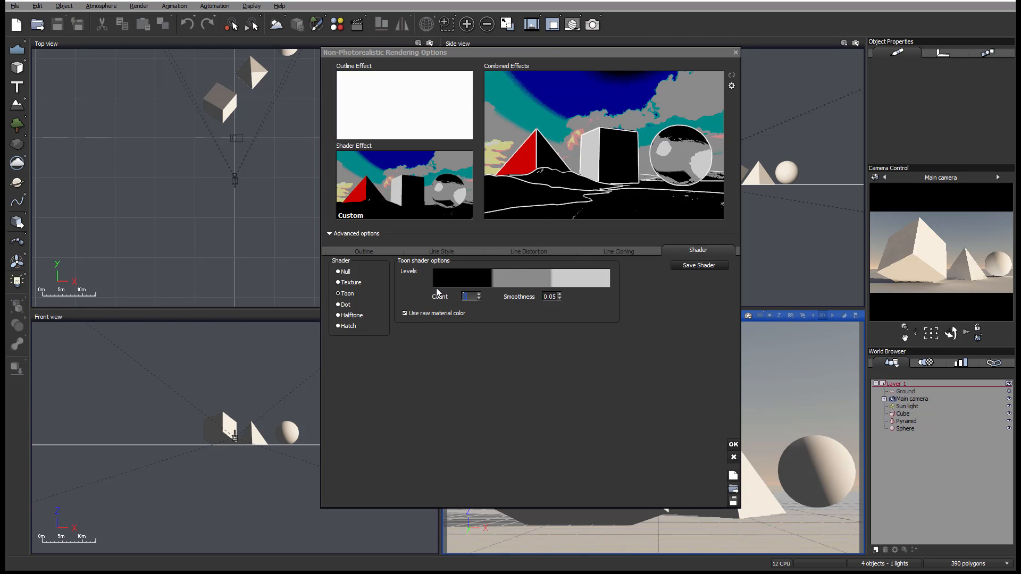
key(Tab)
text(0)
- Try a Toon level count of 6 and then set the count to 15
double_click(472, 296)
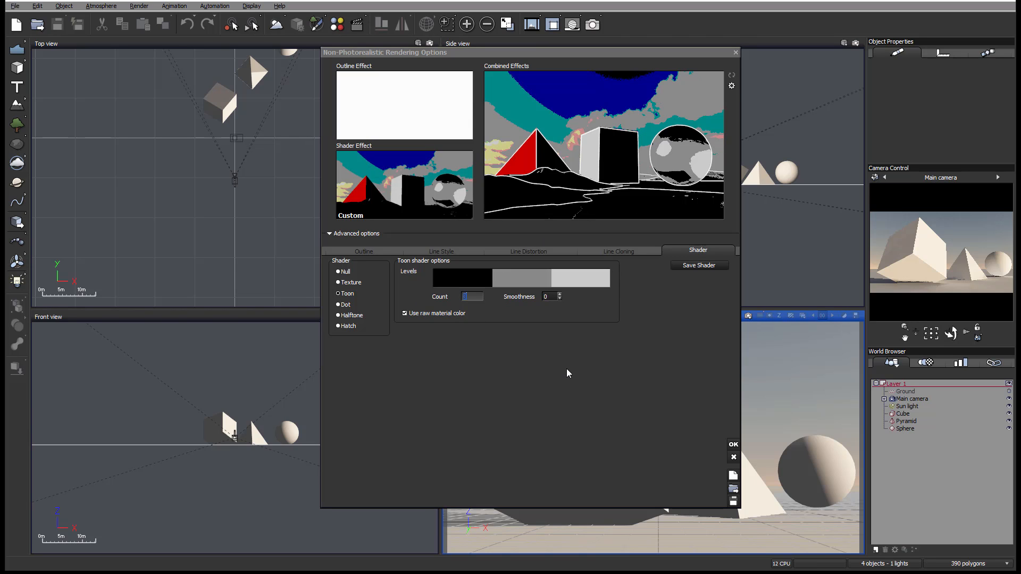
text(6)
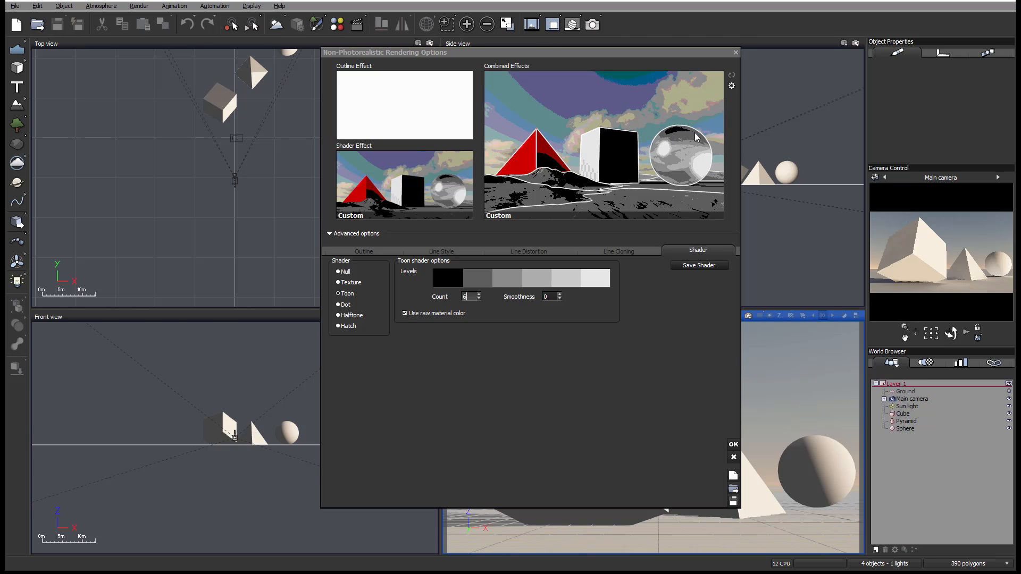
drag(469, 298, 432, 299)
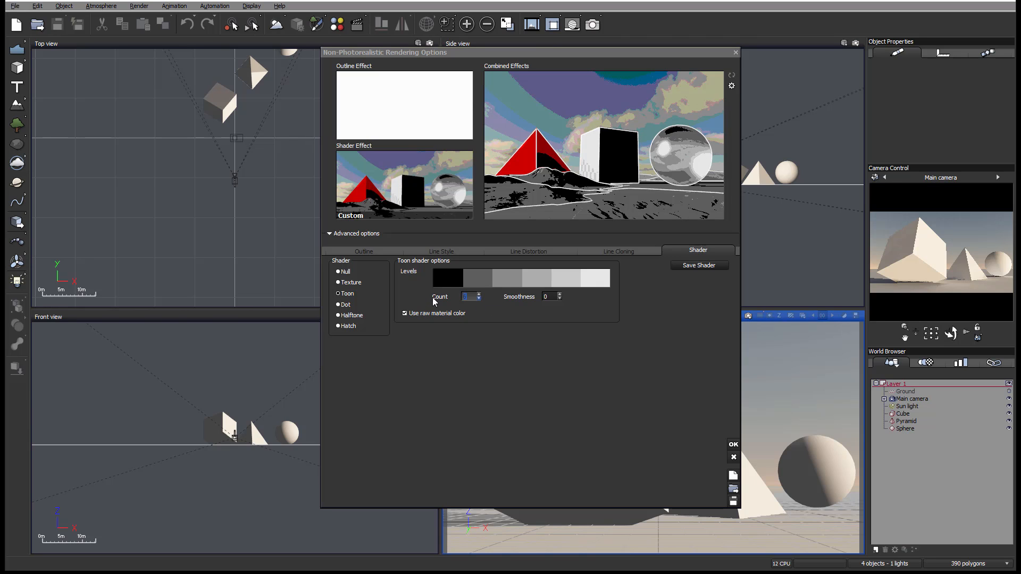
text(15)
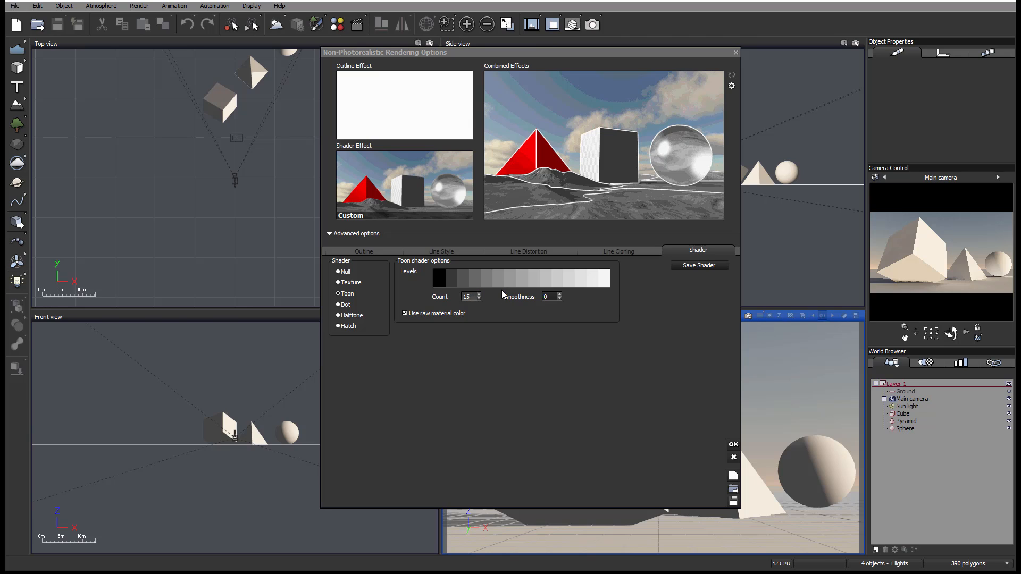
- Turn off the Toon shader's raw material color to compare the preview, and turn it back on
click(414, 314)
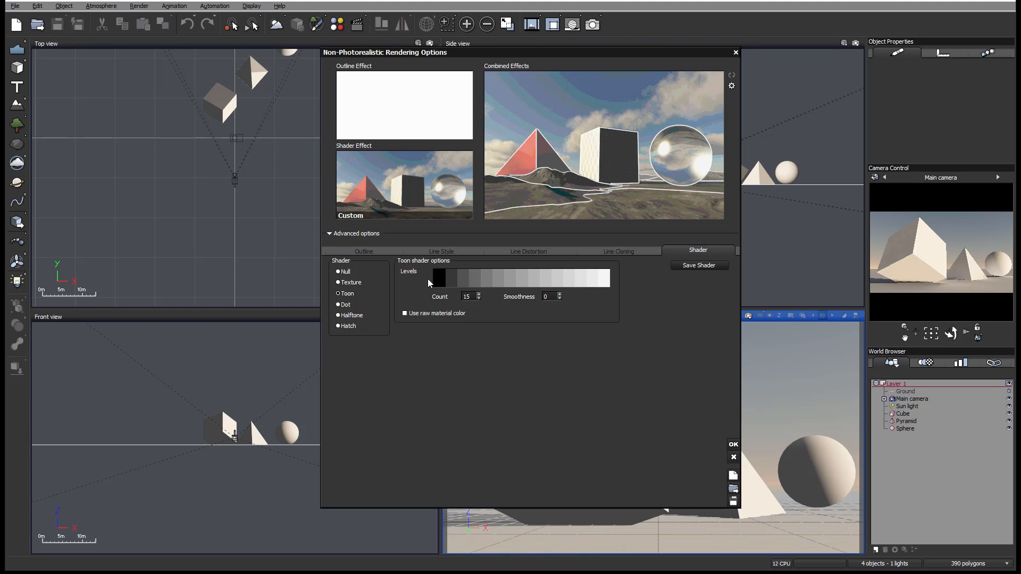
click(412, 314)
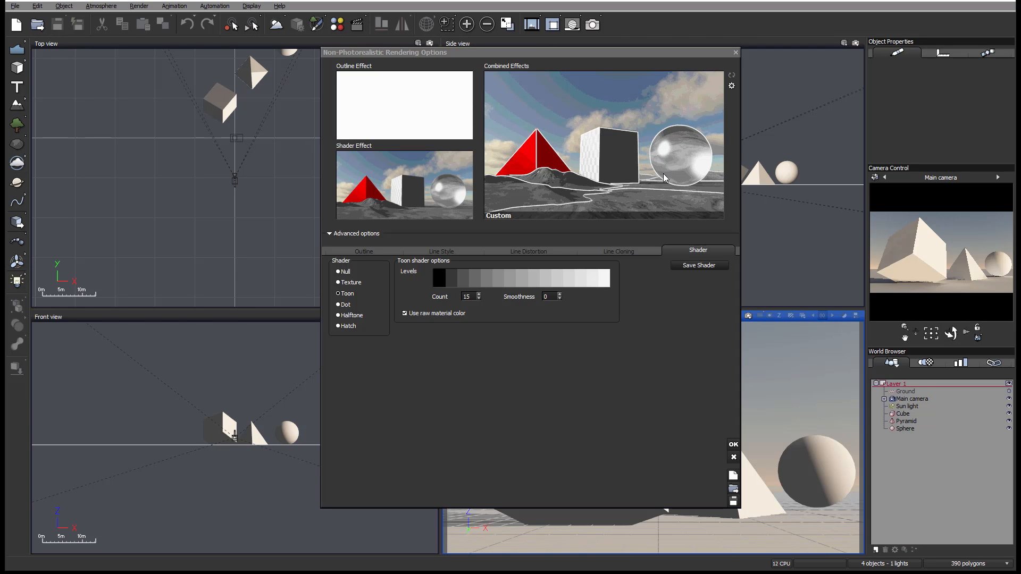
- Switch to the Dot shader and set its pen color to medium blue (Red 44, Green 81, Blue 150)
click(344, 305)
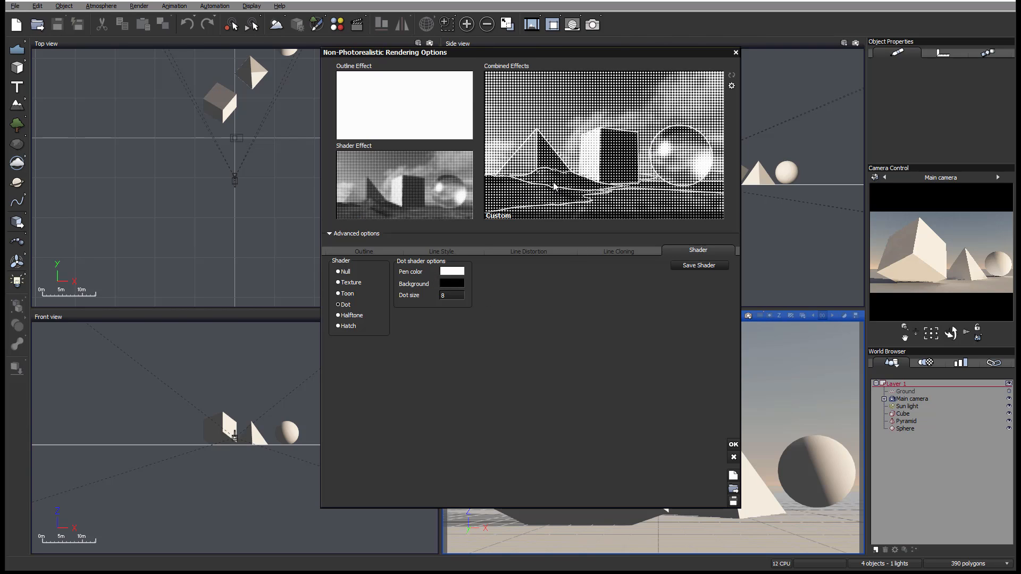
click(458, 272)
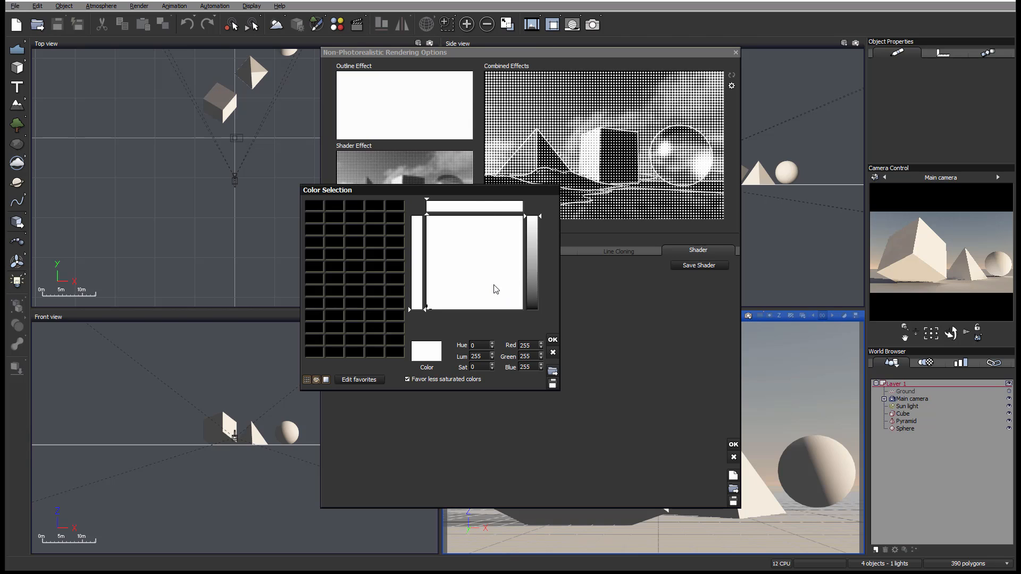
drag(485, 269, 485, 259)
click(533, 273)
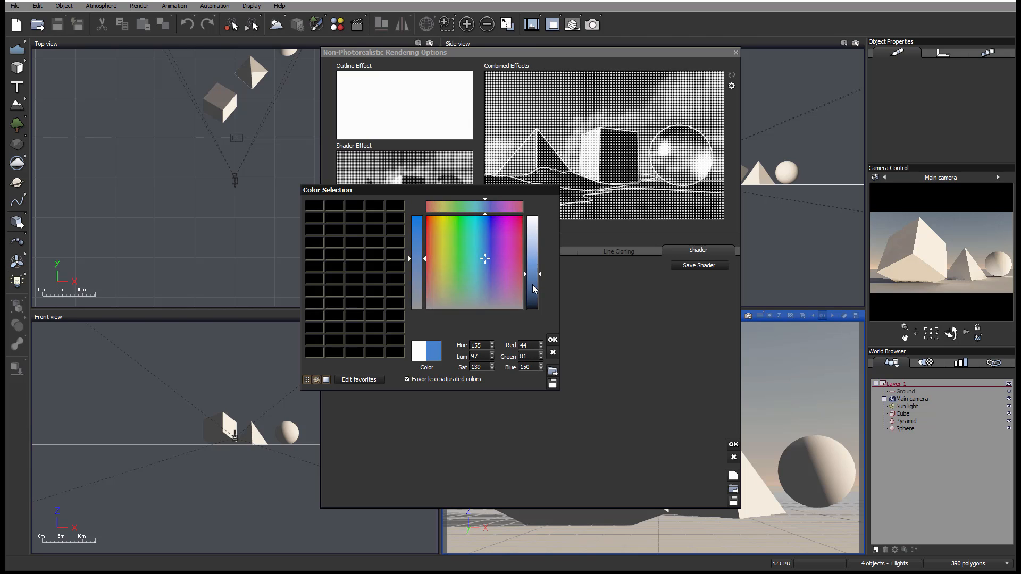
click(553, 339)
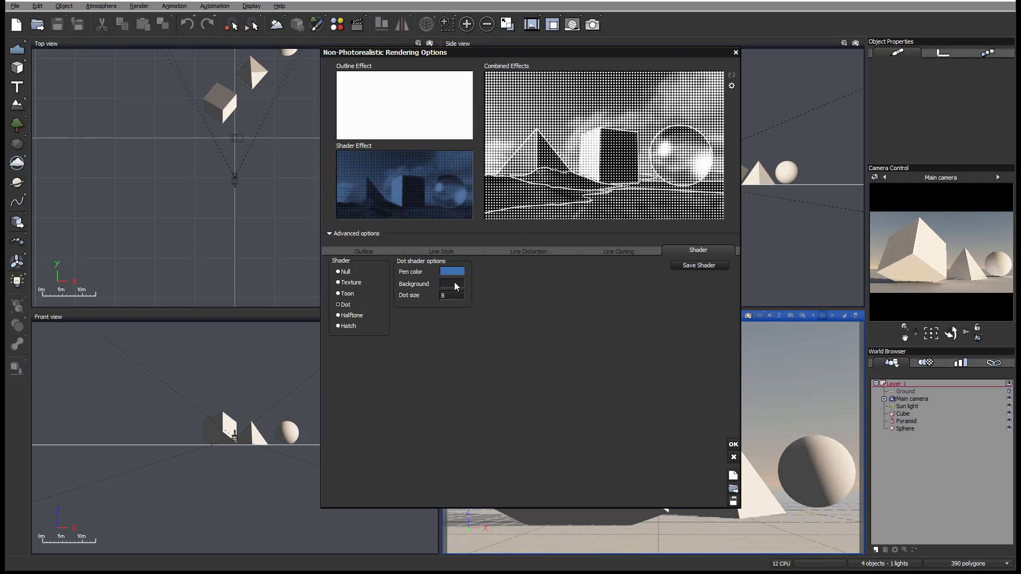
- Set the Dot shader's background to a warm off-white and its dot size to 3
click(453, 283)
drag(528, 293, 534, 243)
click(430, 284)
click(549, 354)
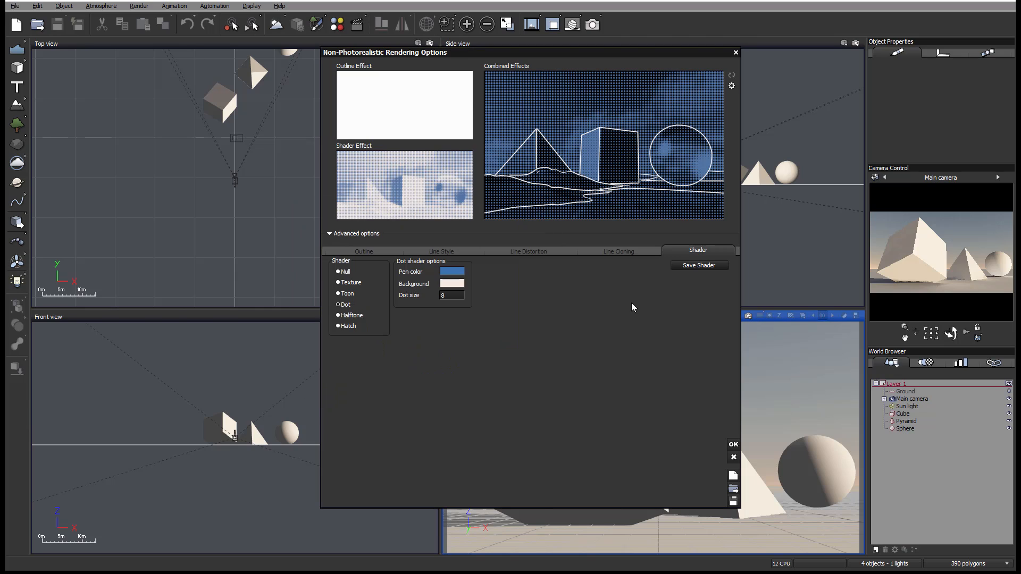
double_click(451, 297)
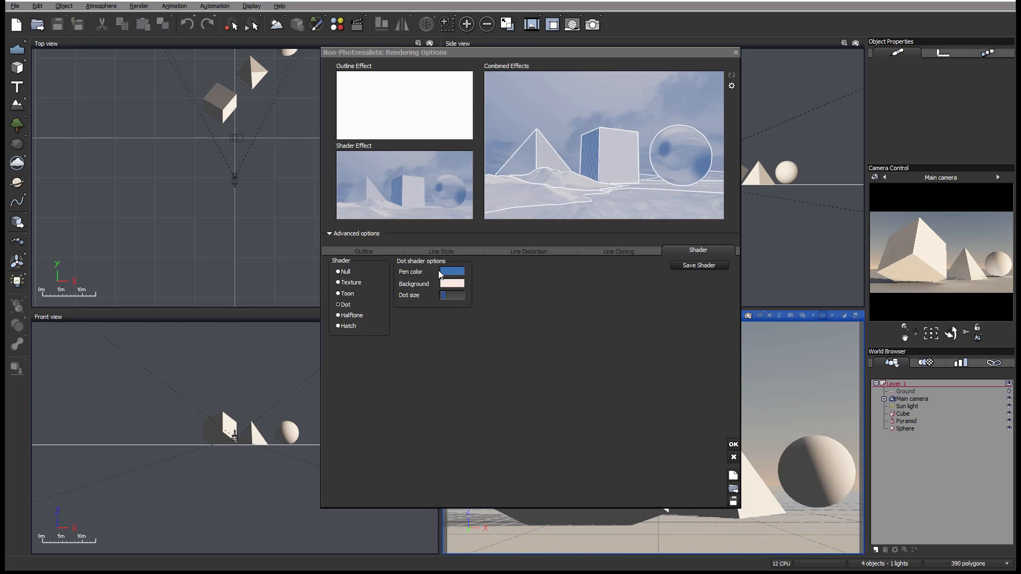
text(3)
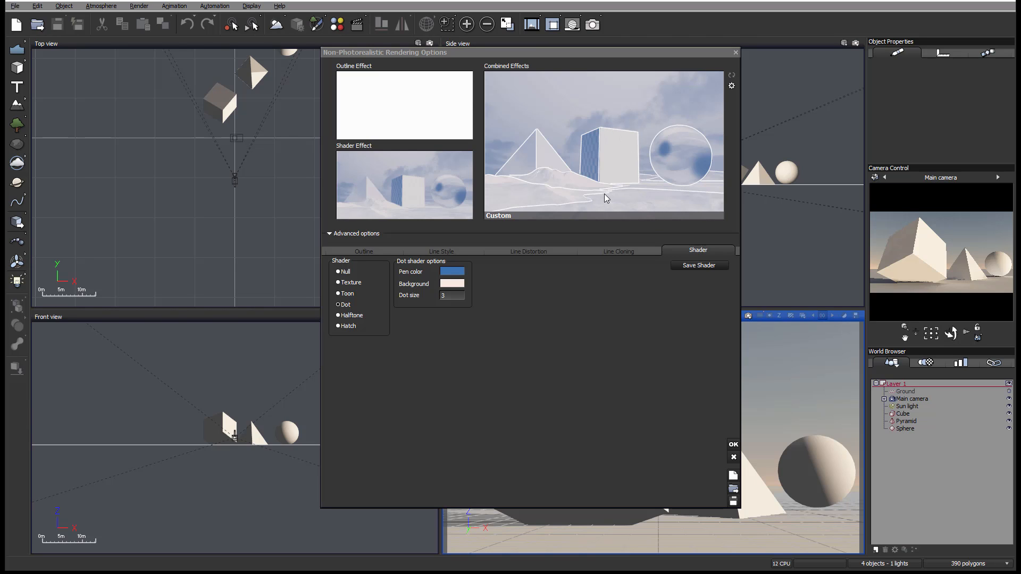
- Switch to the Halftone shader, try a pattern size of 25 and set the size to 4
click(354, 316)
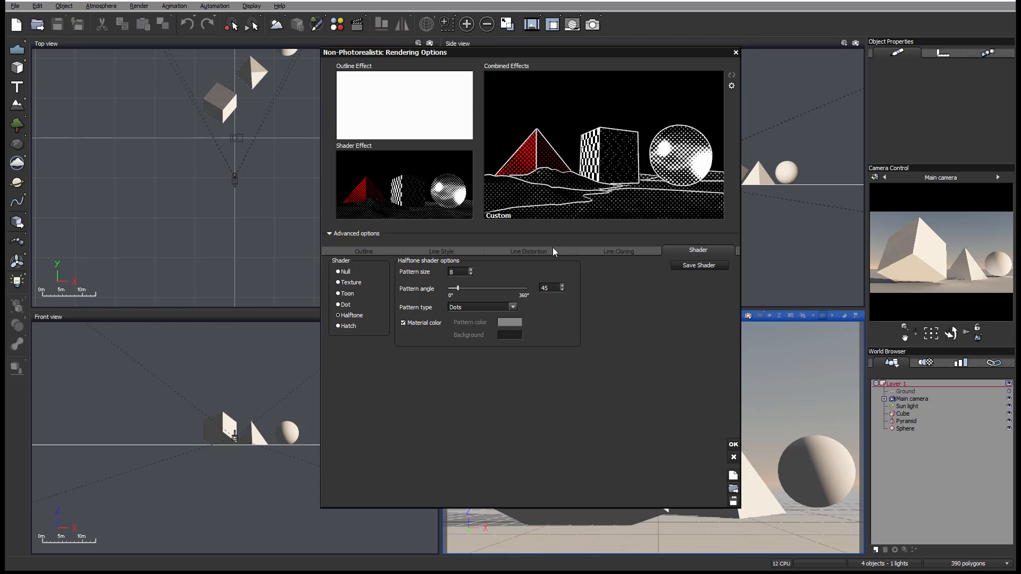
double_click(458, 272)
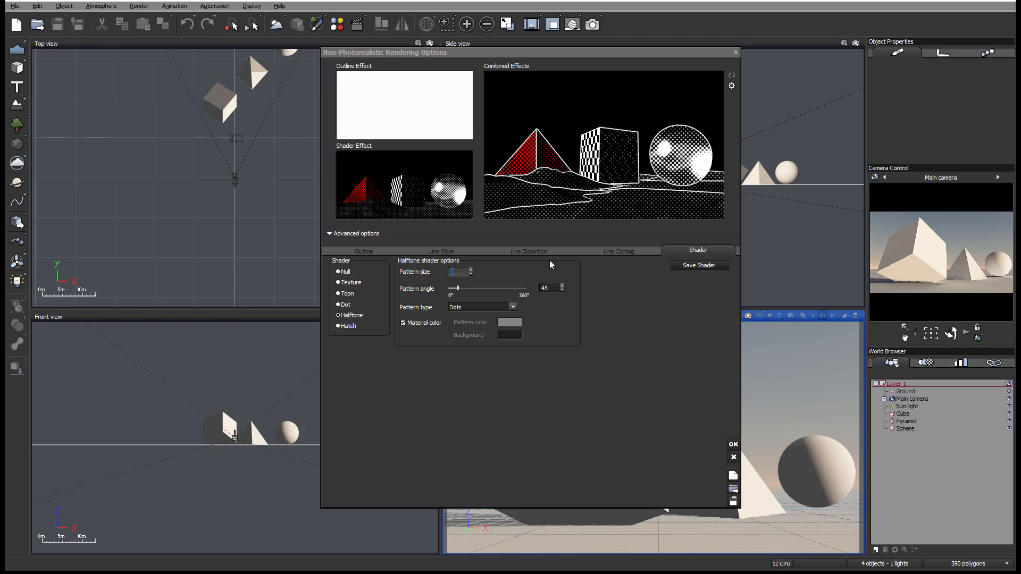
text(25)
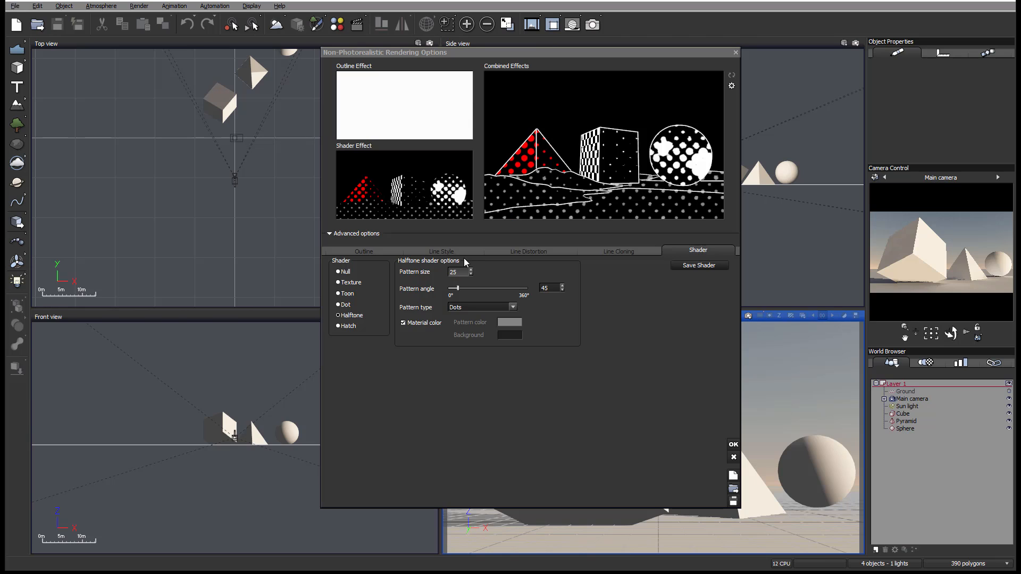
drag(462, 272, 417, 272)
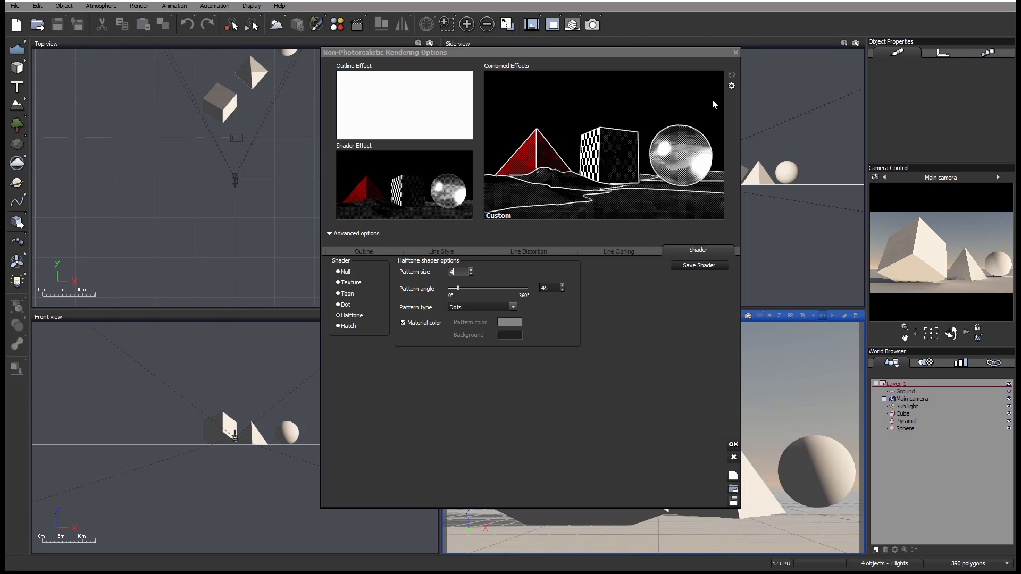
- Set the halftone pattern angle to 91° and change the pattern type to Stripes
drag(457, 289, 478, 285)
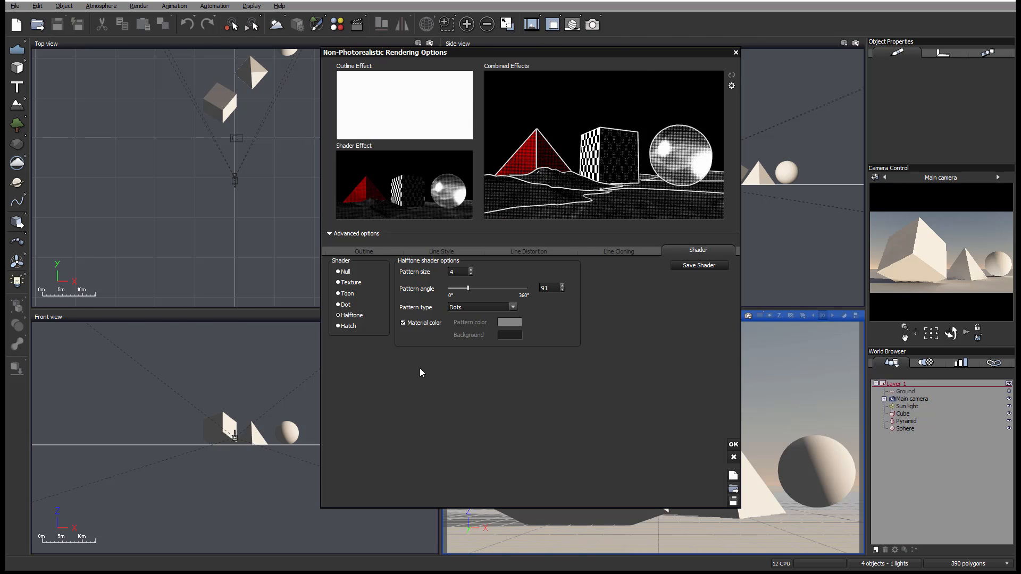
click(477, 306)
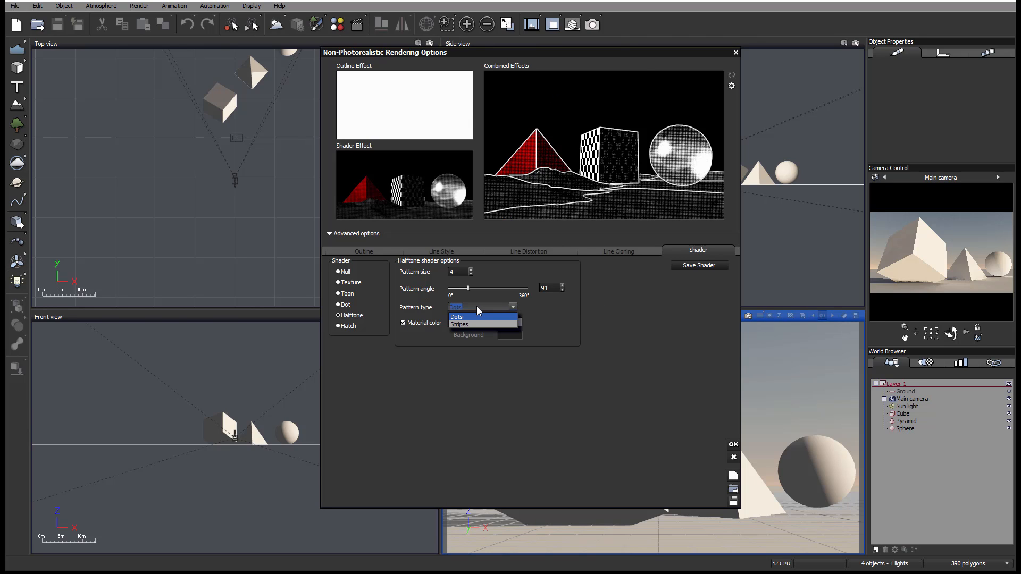
click(471, 325)
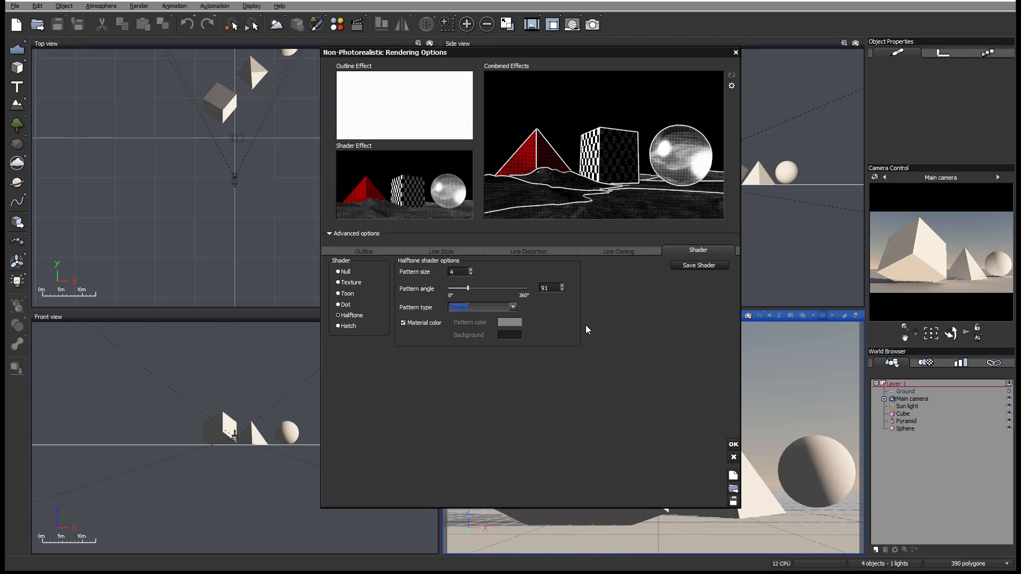
- Set the striped halftone pattern size to 10 and turn off its material color
double_click(458, 272)
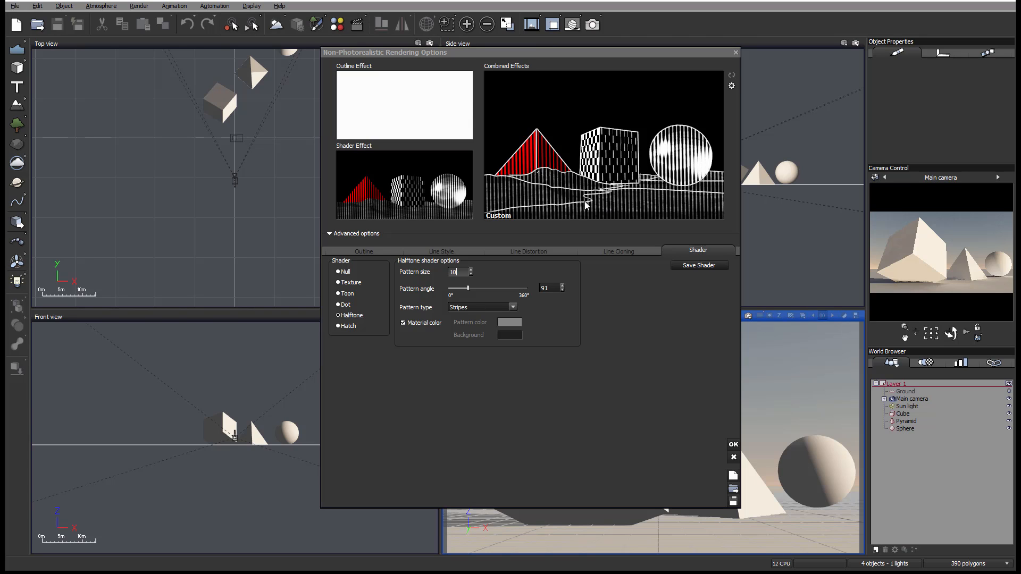
click(408, 323)
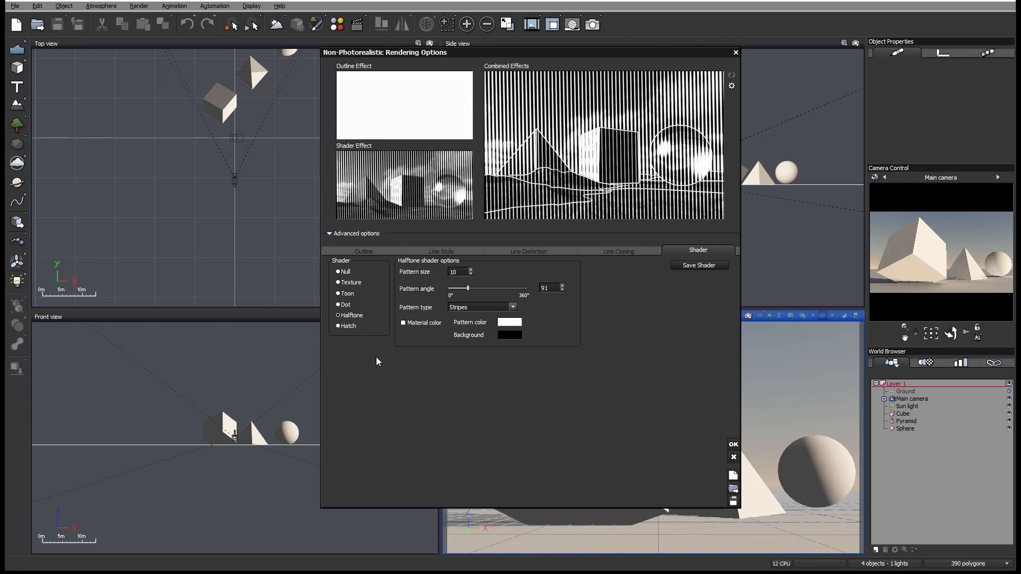
- Switch to the Hatch shader and try a Multifiber outline stroke with a fiber count of 25
click(345, 327)
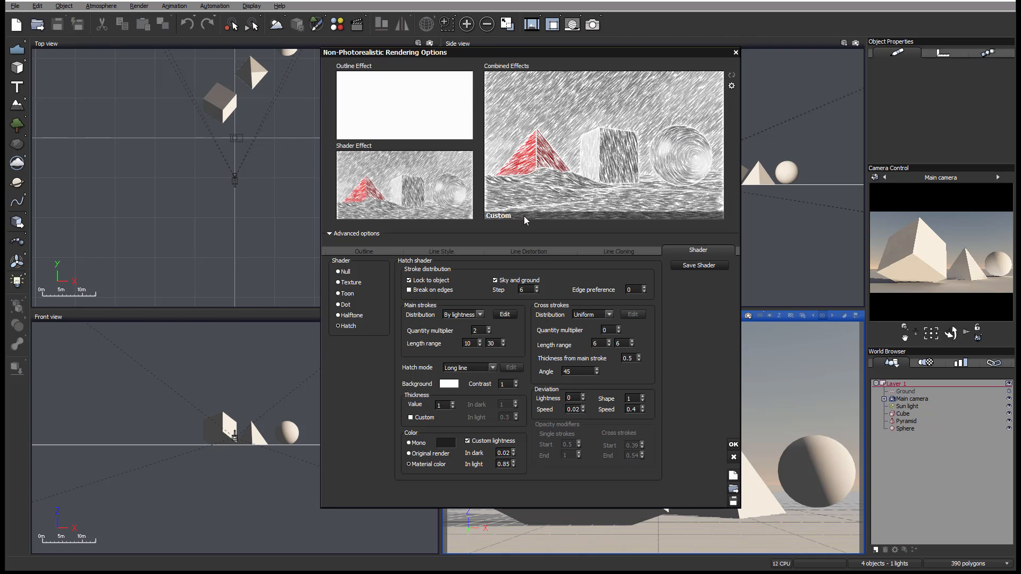
click(367, 251)
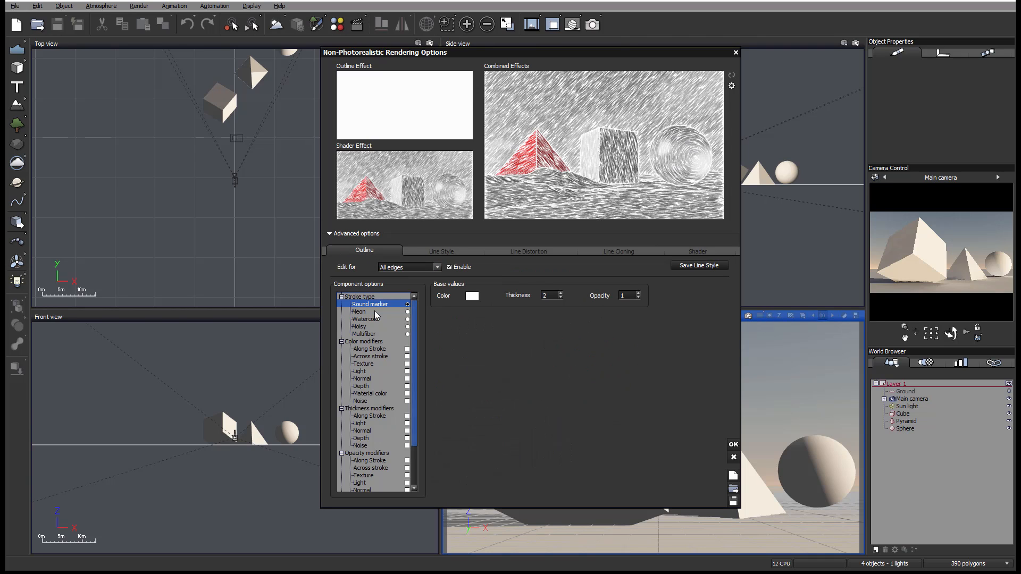
click(407, 335)
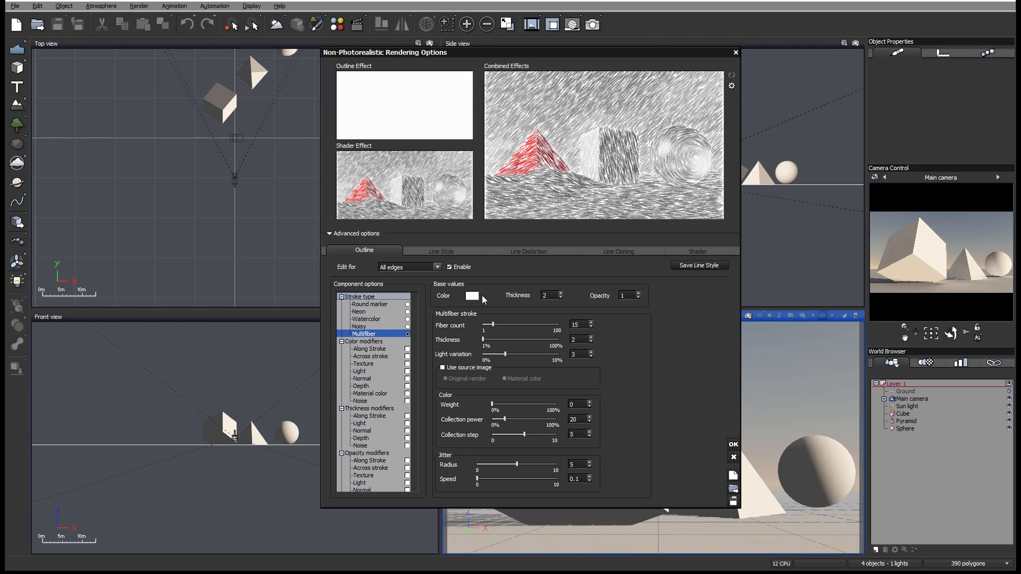
click(521, 325)
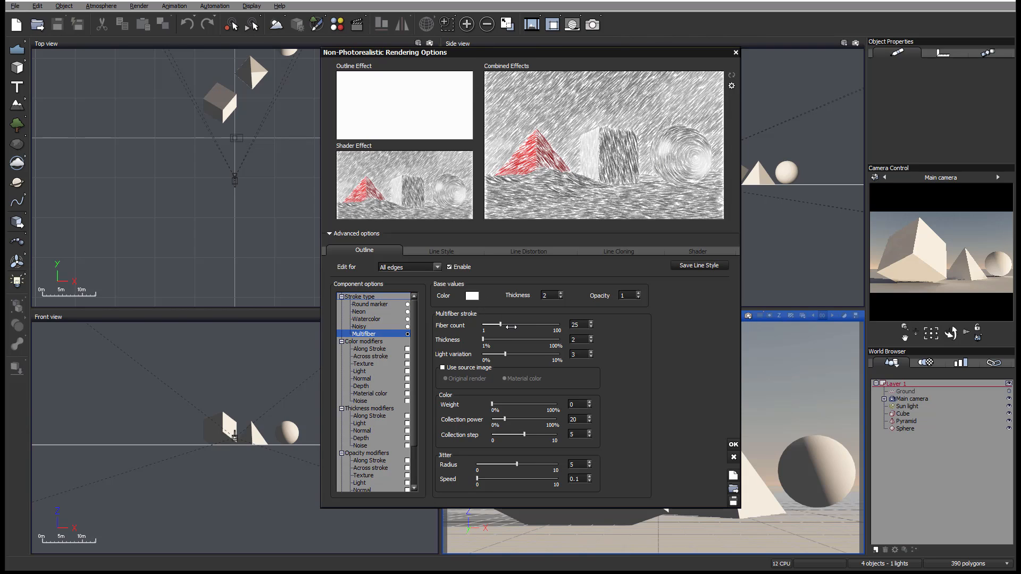
click(686, 250)
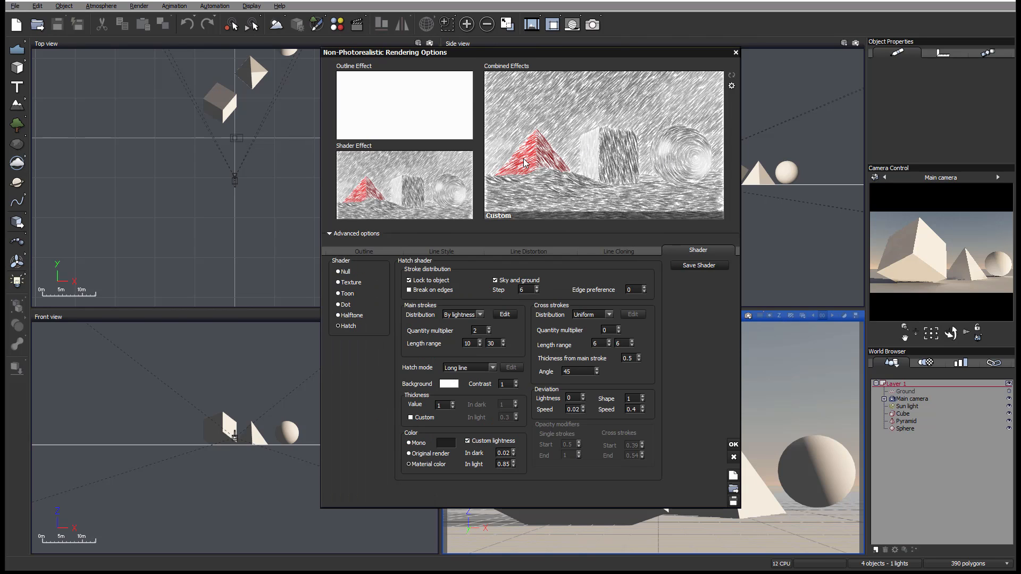
- Restore the outline stroke type for all edges to Round marker and return to the Hatch shader settings
click(347, 250)
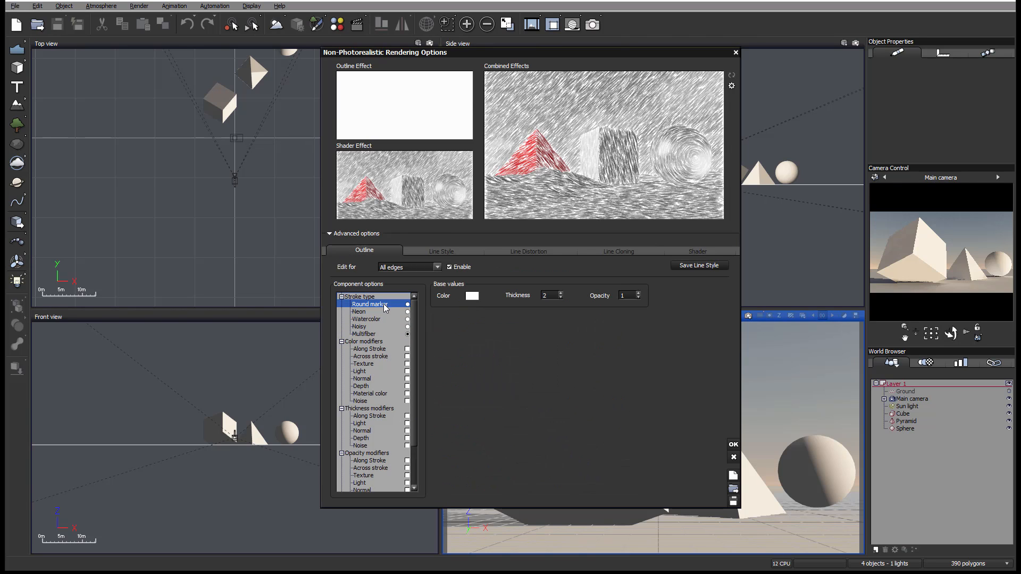
click(408, 304)
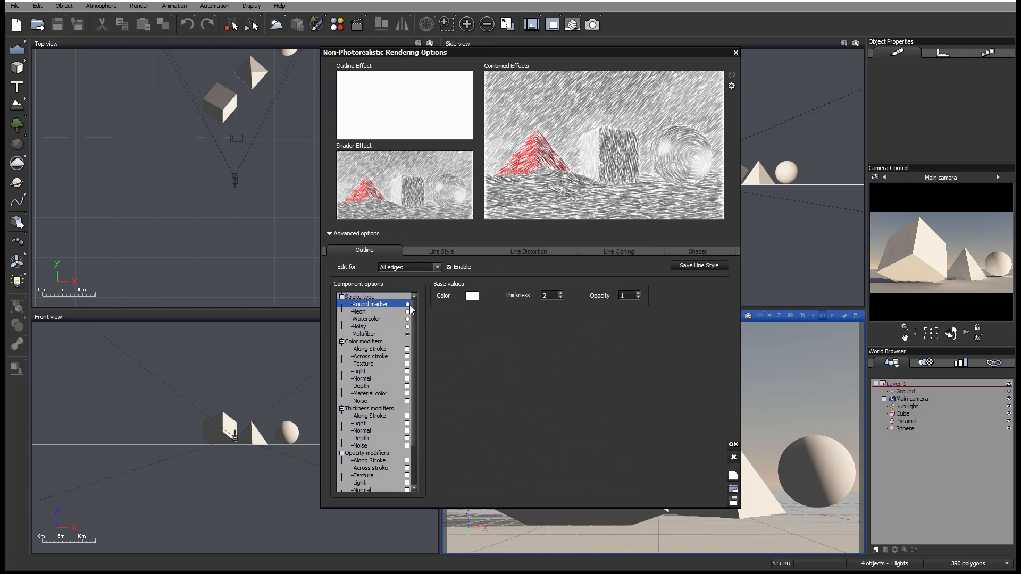
click(686, 251)
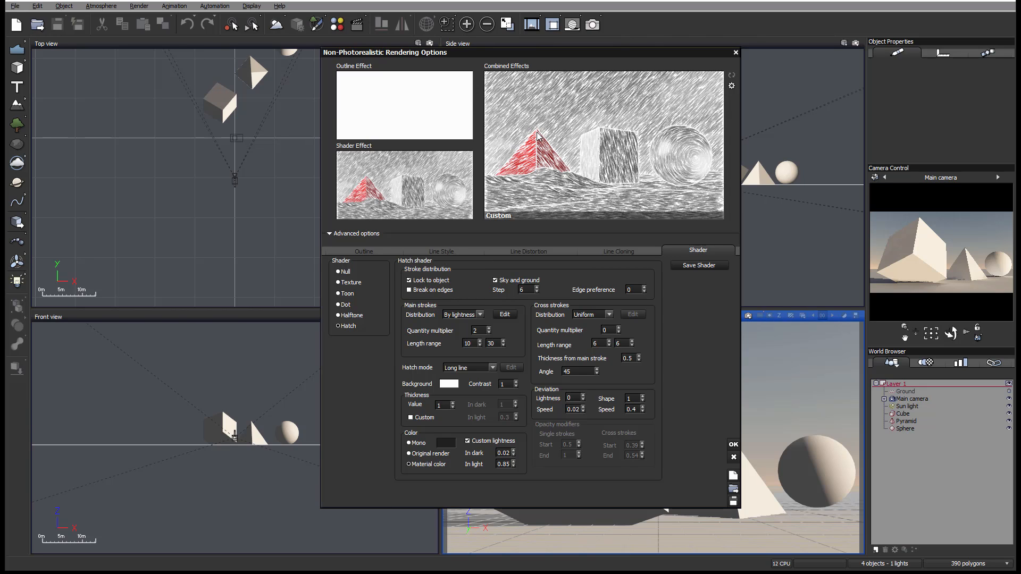
- Turn Lock to object and Sky and ground off and back on to compare the hatching, and enable Break on edges
click(420, 281)
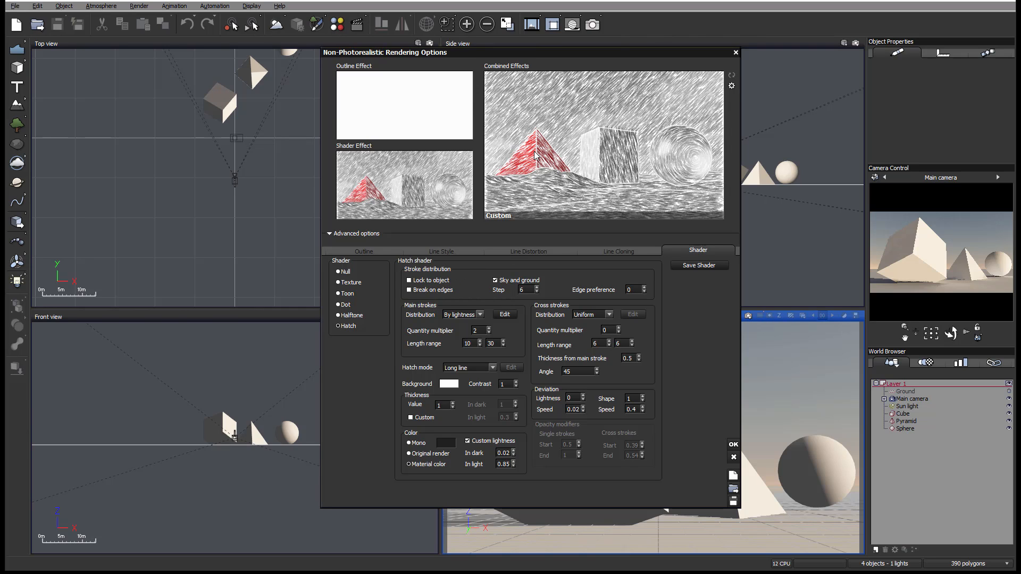
click(410, 291)
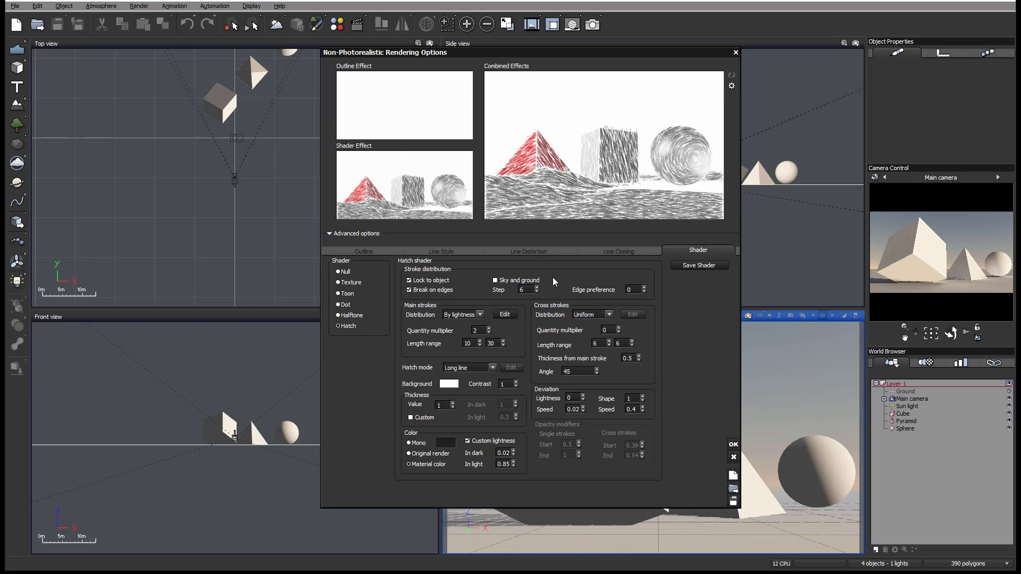
click(496, 281)
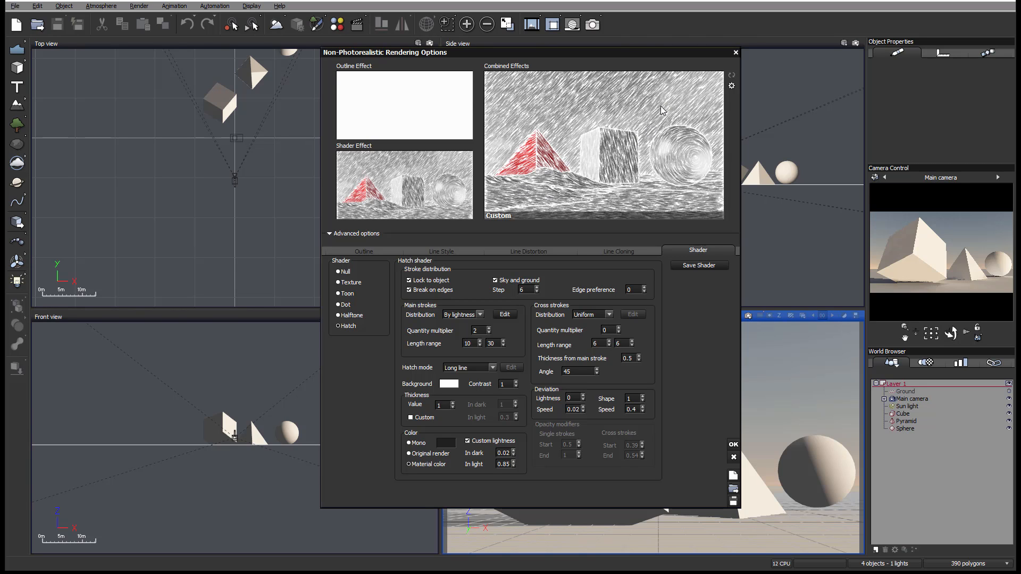
- Set the hatch stroke distribution Step to 25 and refresh the combined effects preview
click(527, 287)
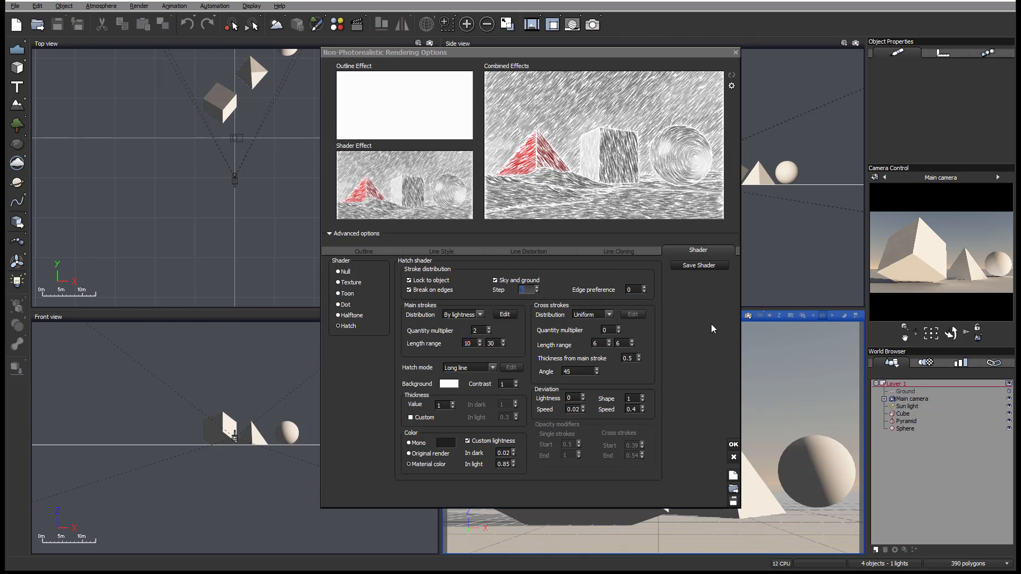
click(731, 75)
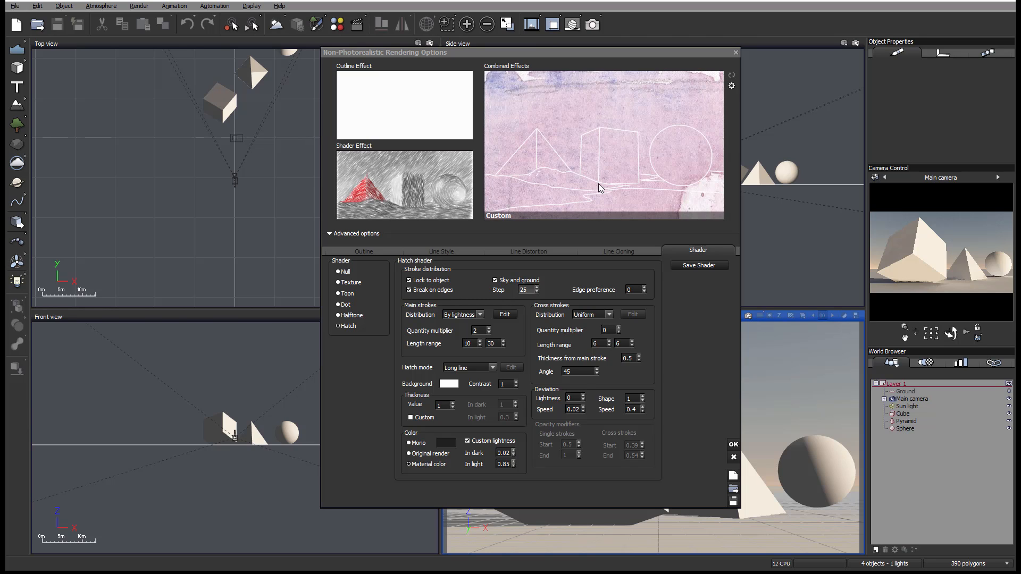
click(554, 240)
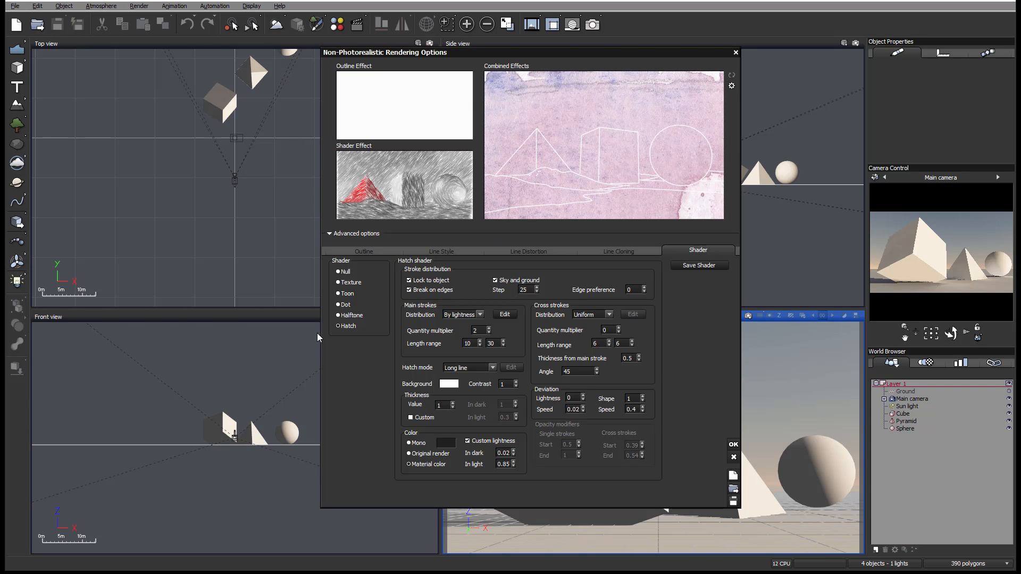
click(338, 316)
click(345, 325)
- Clear the Texture shader's first texture and switch back to the Hatch shader
click(353, 285)
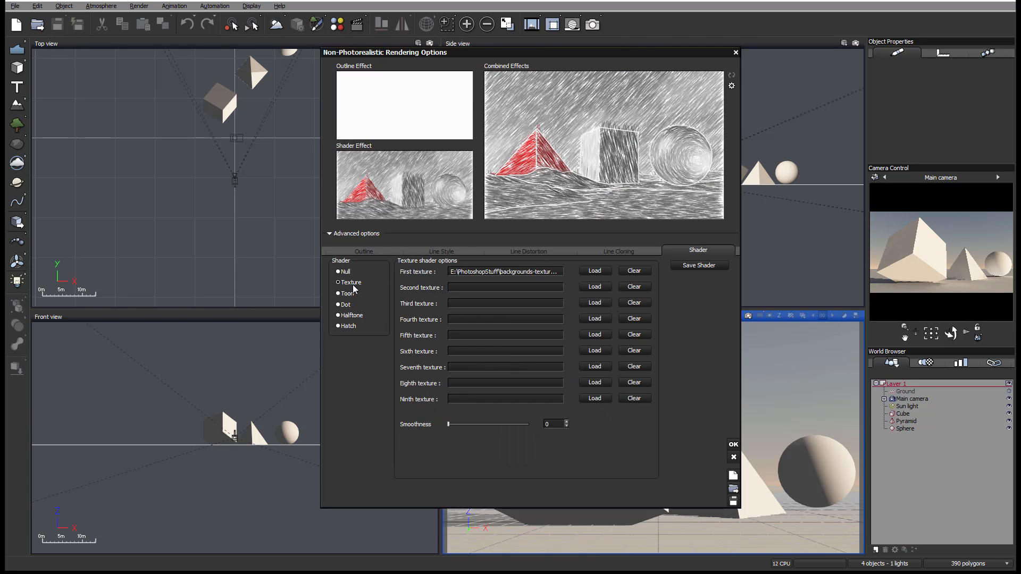
click(635, 271)
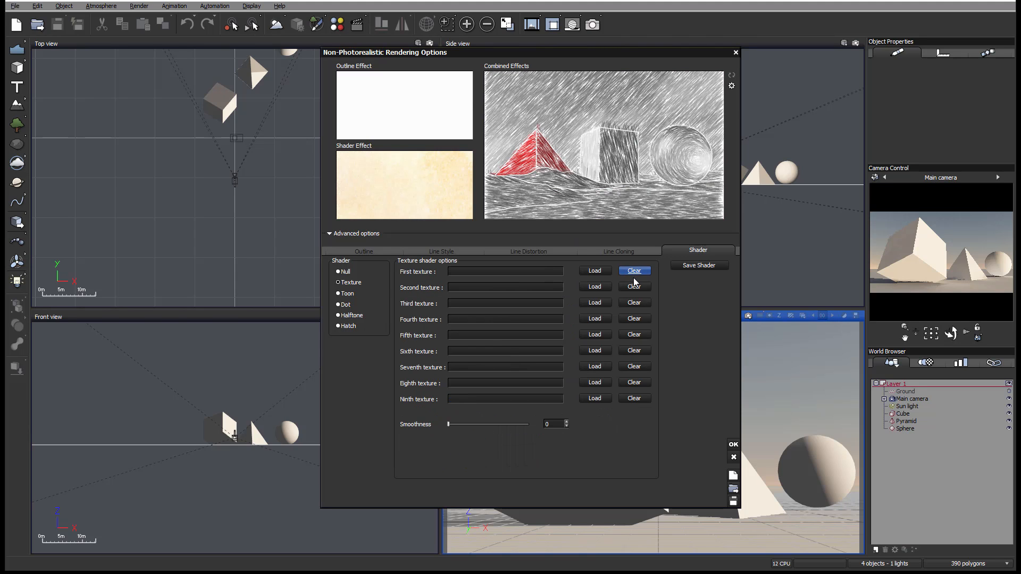
click(353, 326)
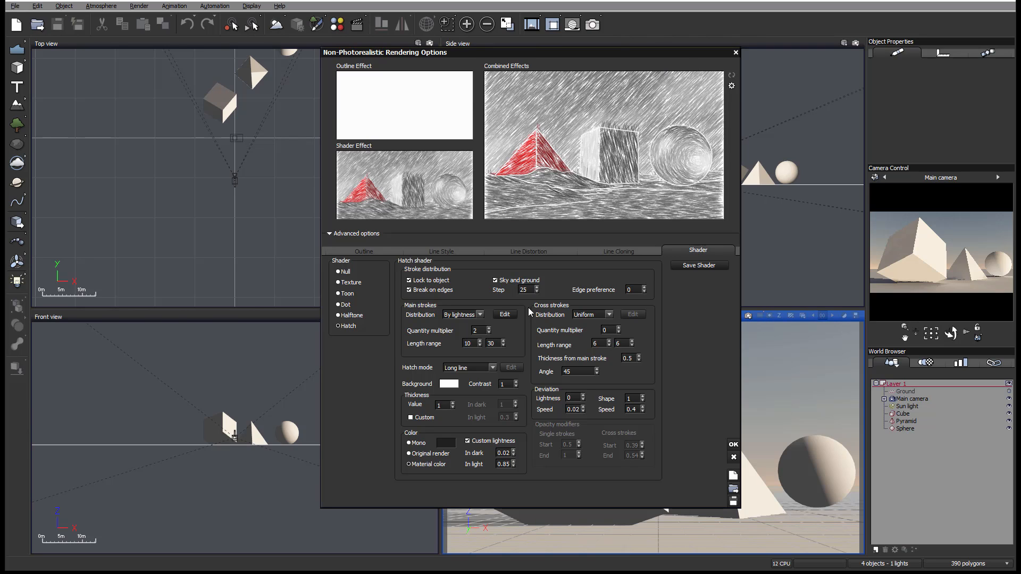
- Try a hatch Step of 50 and set it back to 25
double_click(527, 290)
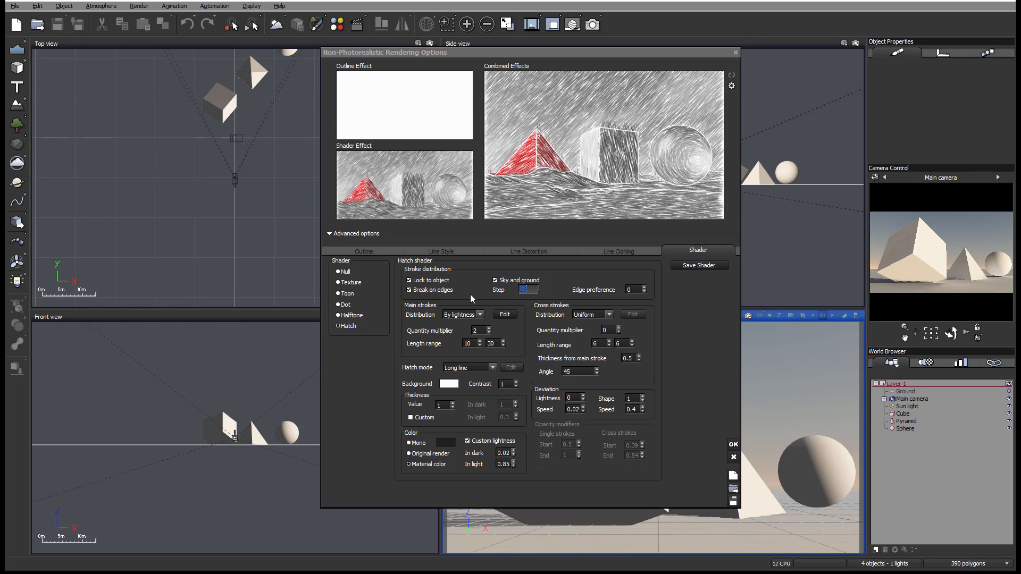
text(5)
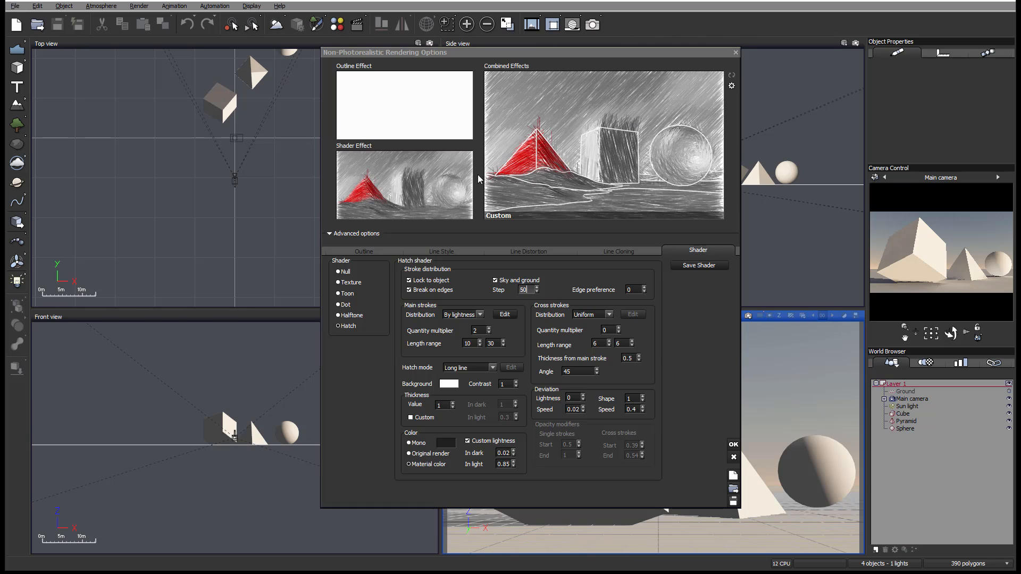
click(530, 290)
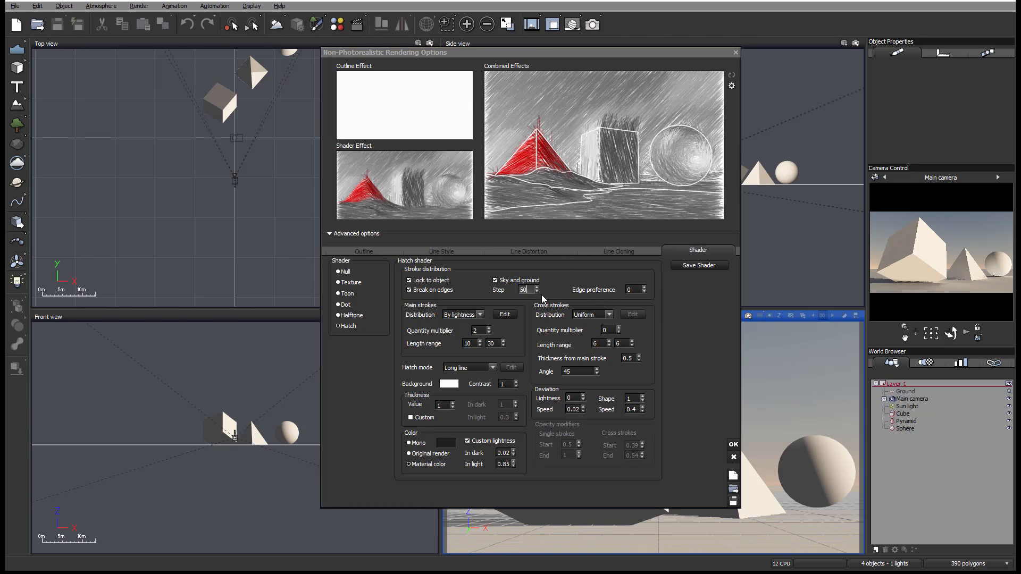
double_click(530, 290)
text(25)
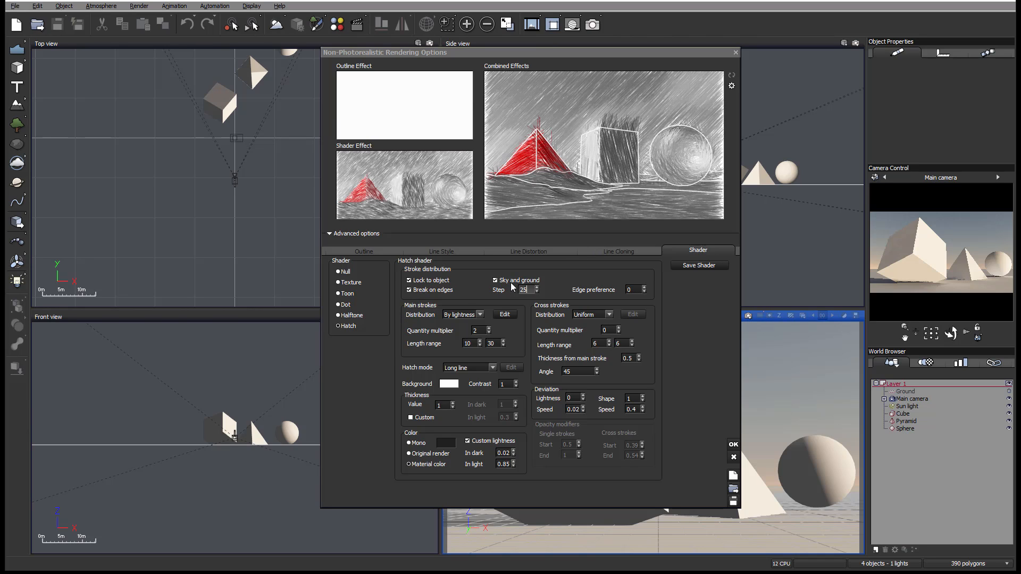
- Turn off Break on edges and set the hatch edge preference to 15
click(428, 289)
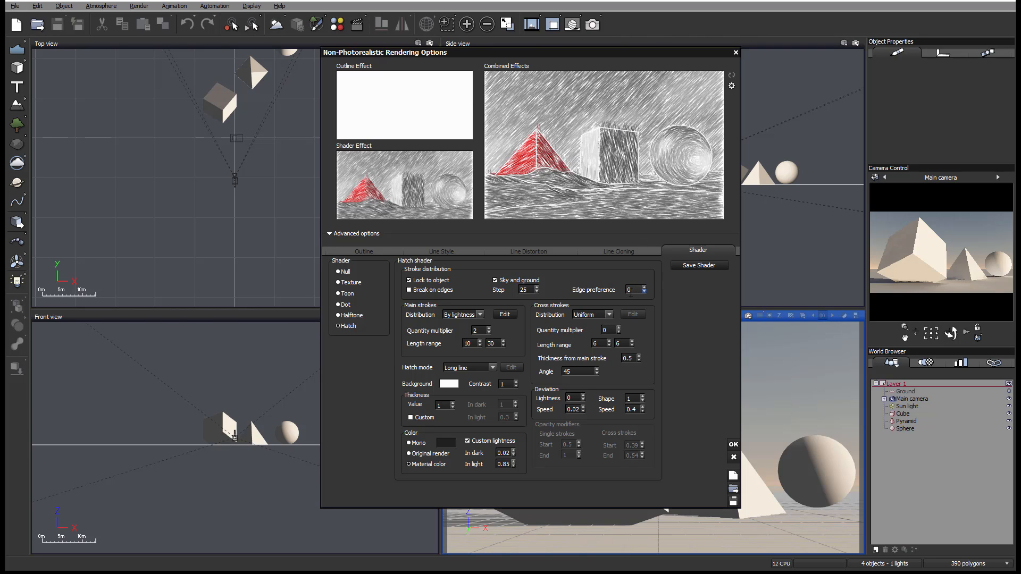
click(638, 288)
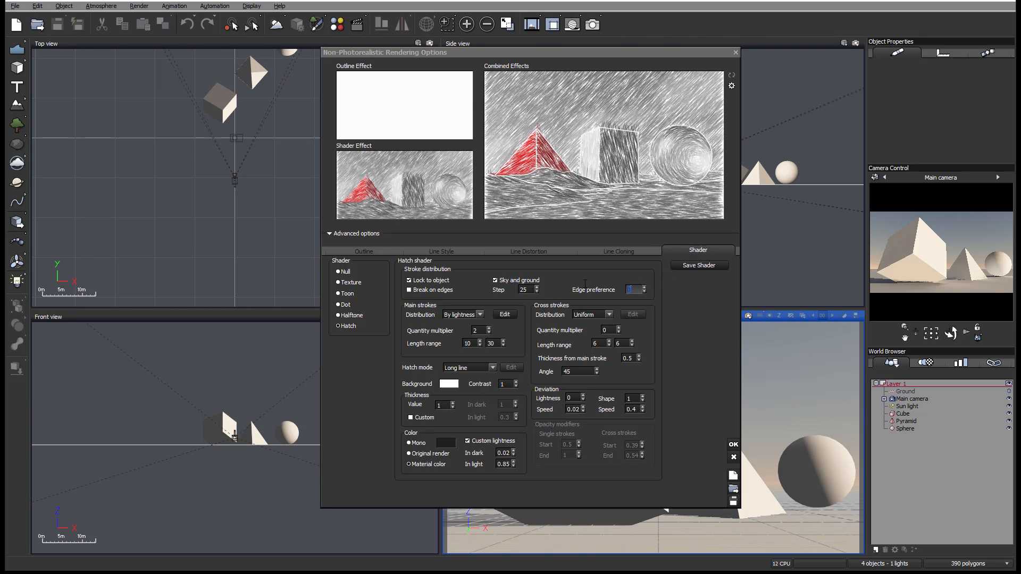
text(15)
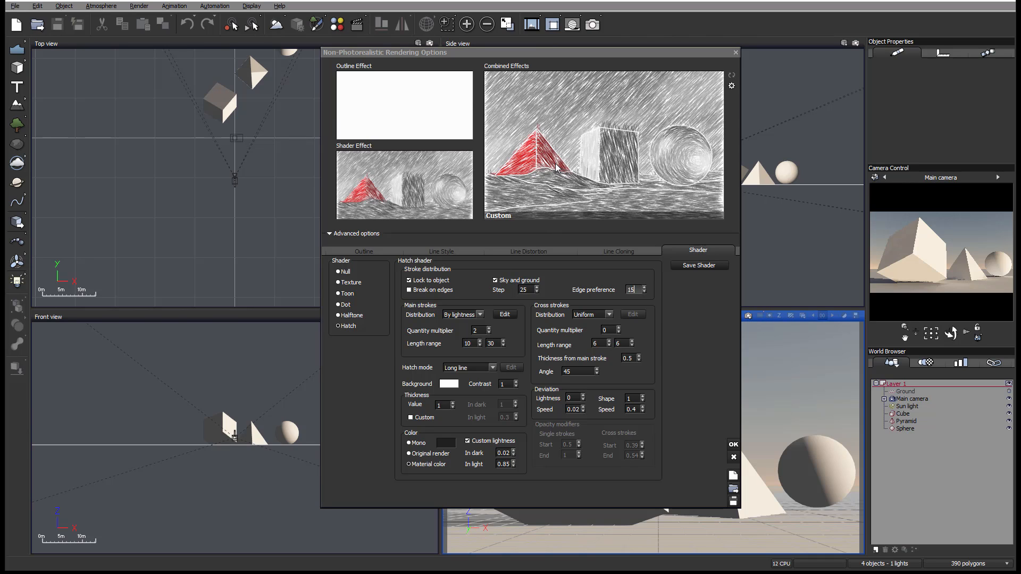
- Turn Break on edges back on and set the hatch Step to 5
click(428, 290)
click(430, 293)
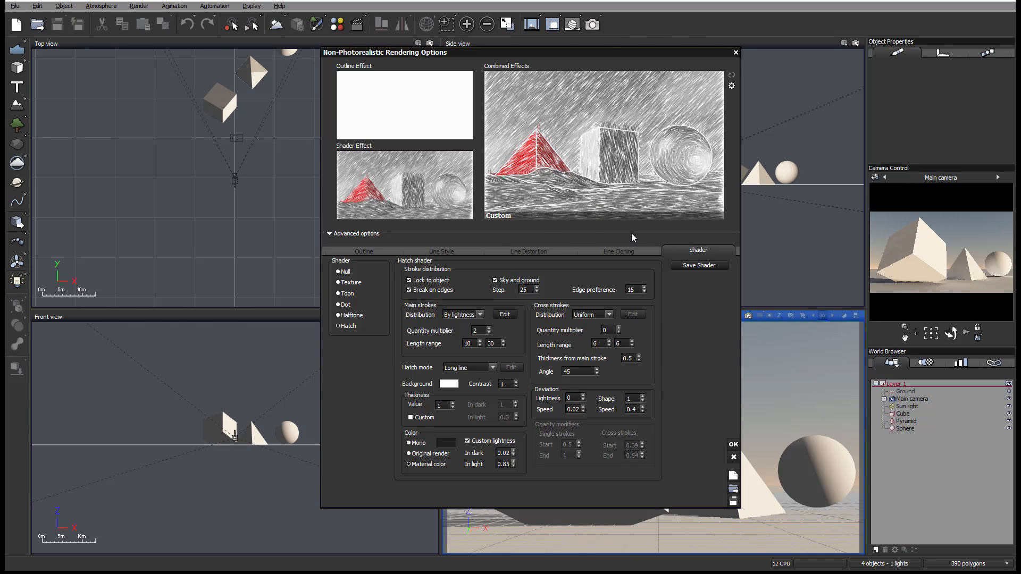
double_click(525, 290)
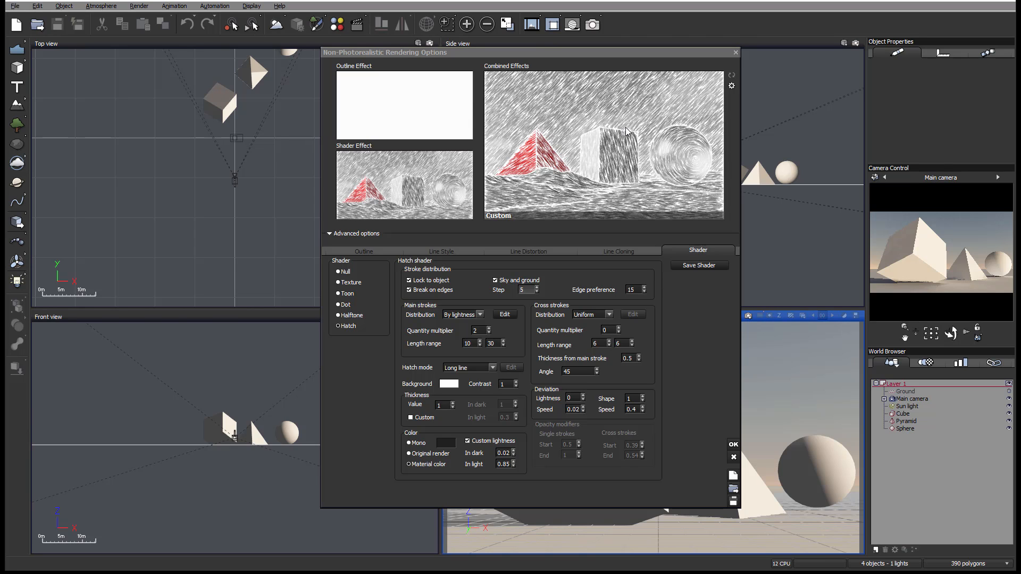
- Set the hatch edge preference to 0, then try Uniform main stroke distribution and set it back to By lightness
click(632, 289)
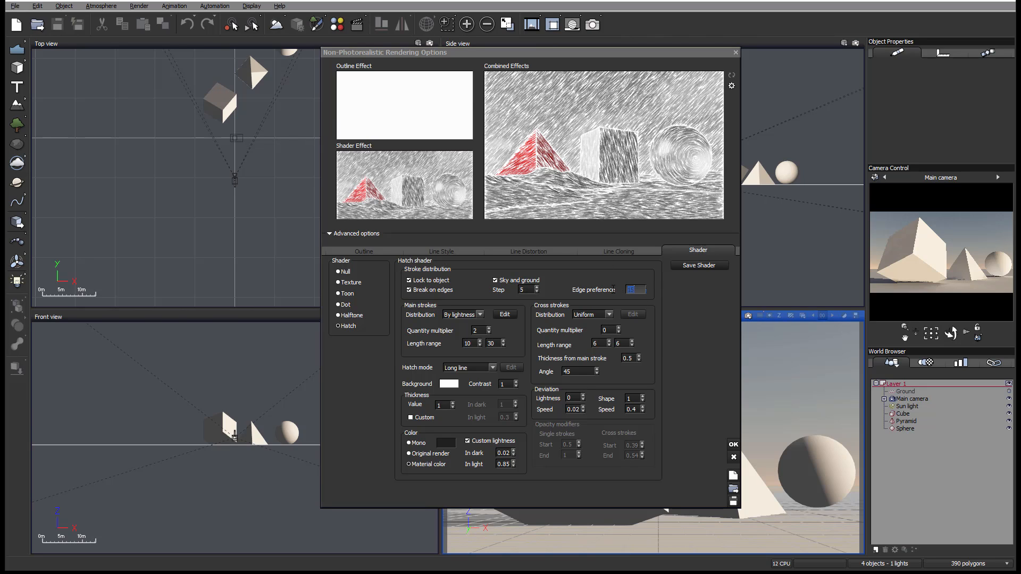
text(0)
click(480, 315)
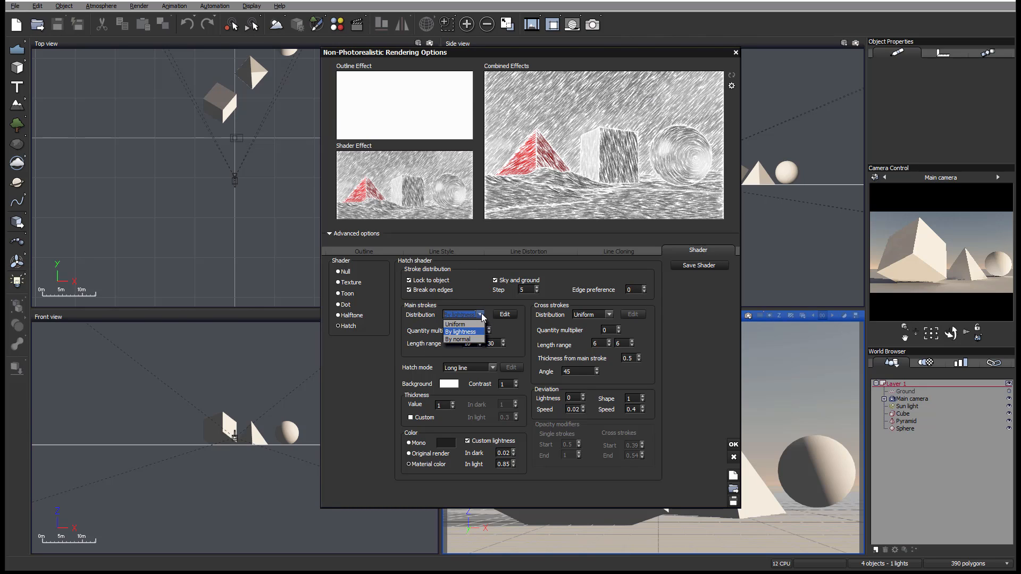
click(469, 325)
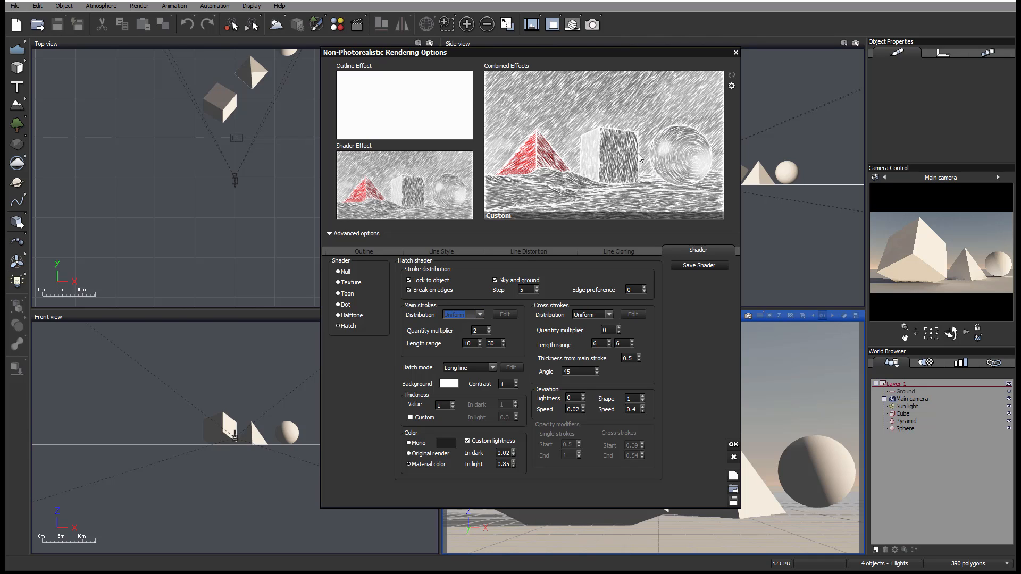
click(481, 314)
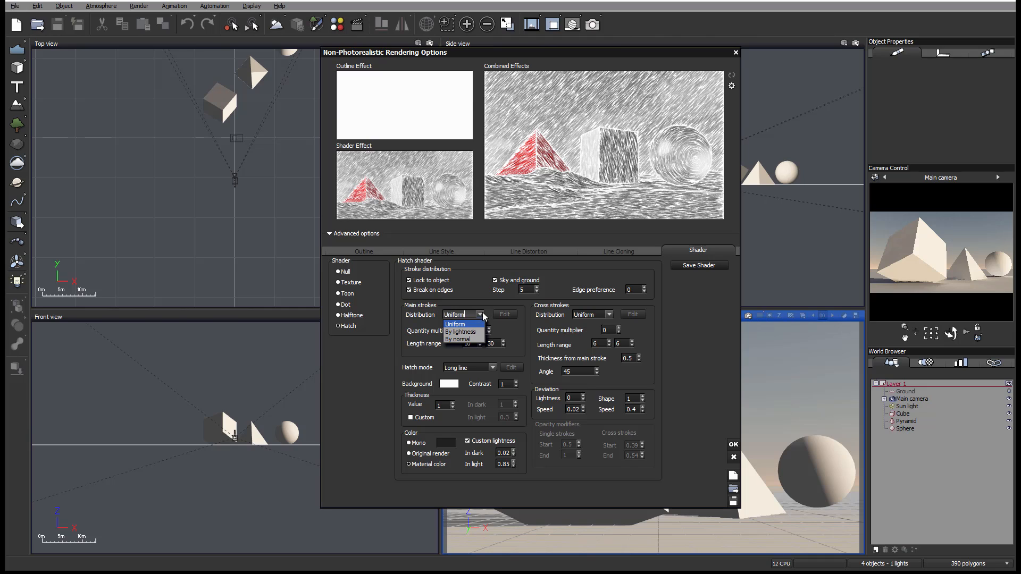
click(466, 332)
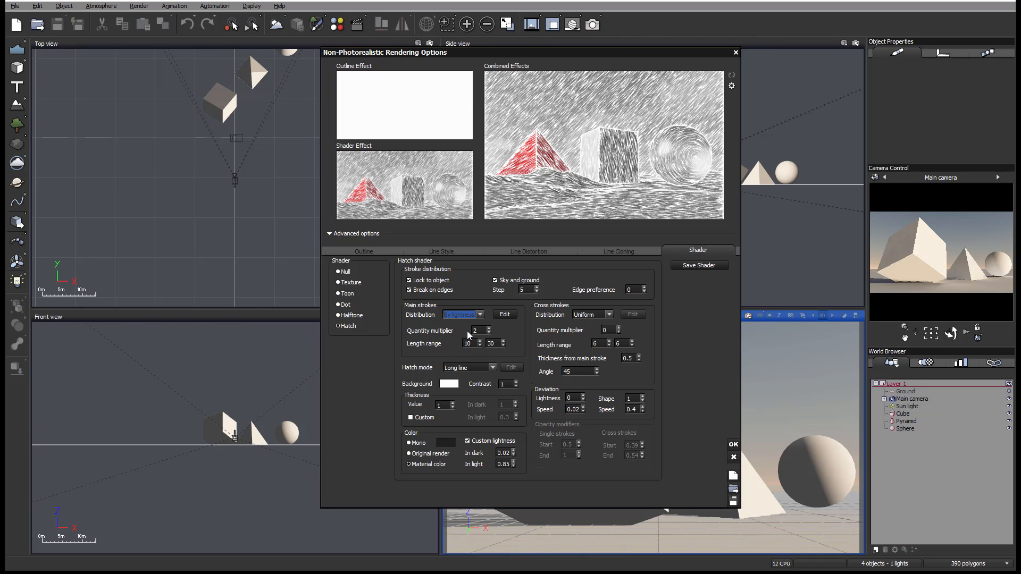
- Edit the main strokes' By lightness options: upper input range 0.5, second output range value 0 and curve exponent 1
click(512, 315)
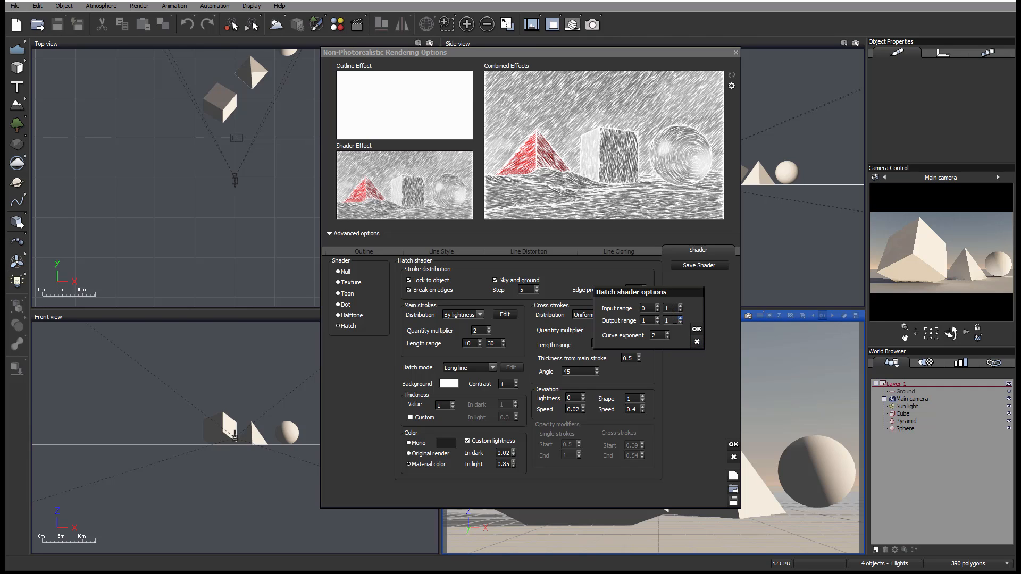
click(668, 321)
text(0)
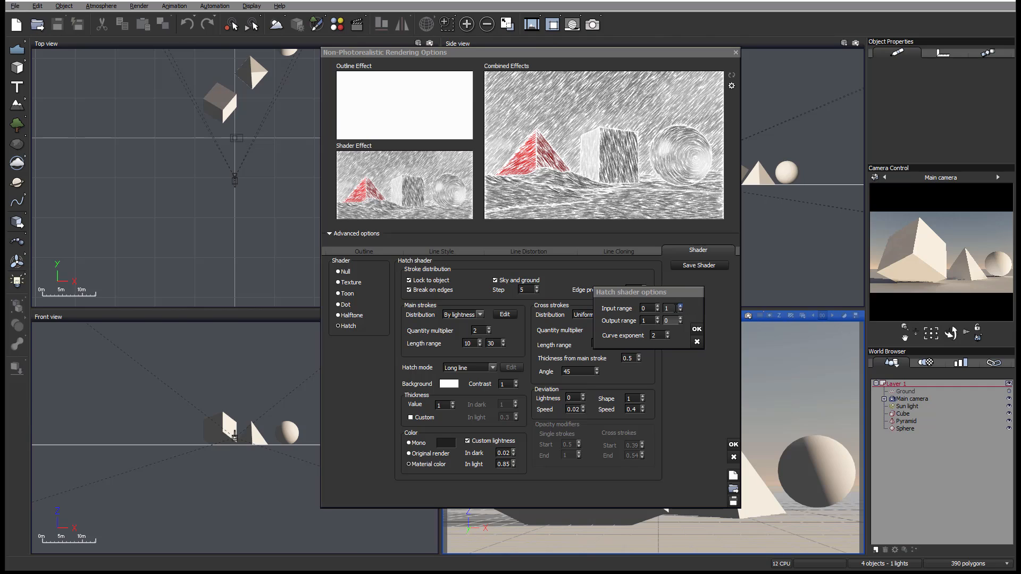
click(669, 309)
text(0.5)
click(651, 335)
click(696, 329)
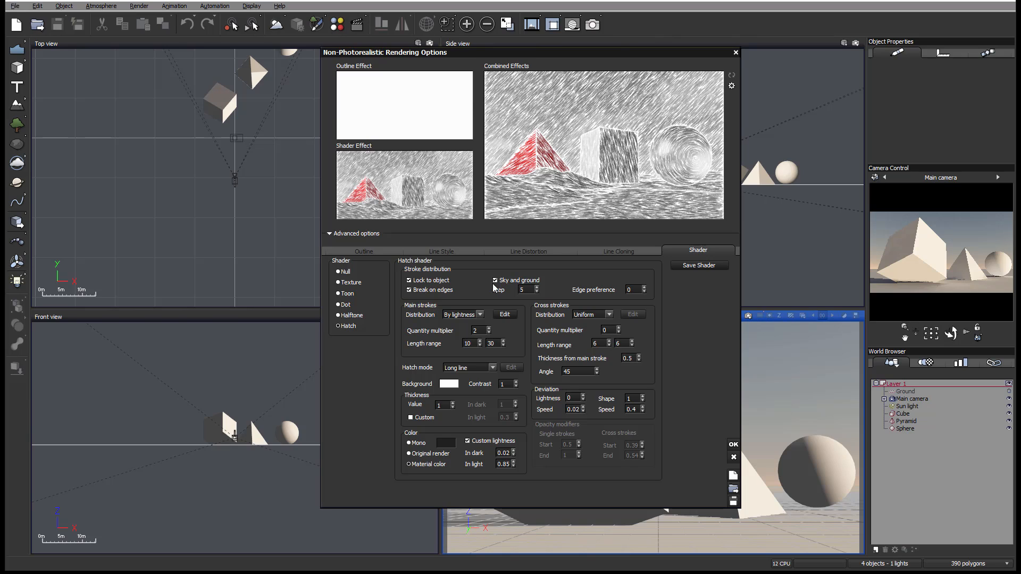
- Review the input range, output range and curve exponent of the main strokes' lightness distribution
click(505, 315)
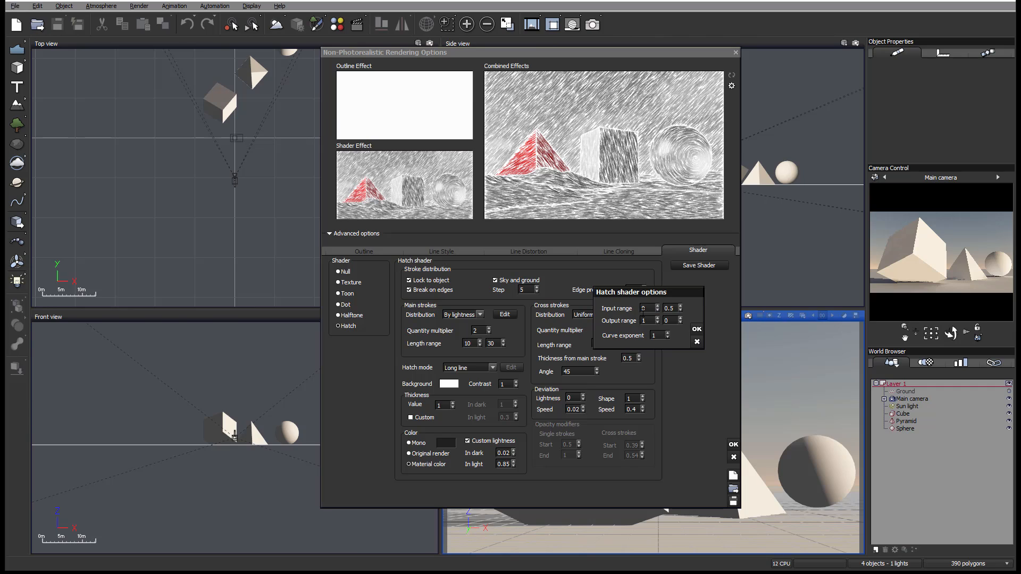
click(647, 312)
click(697, 329)
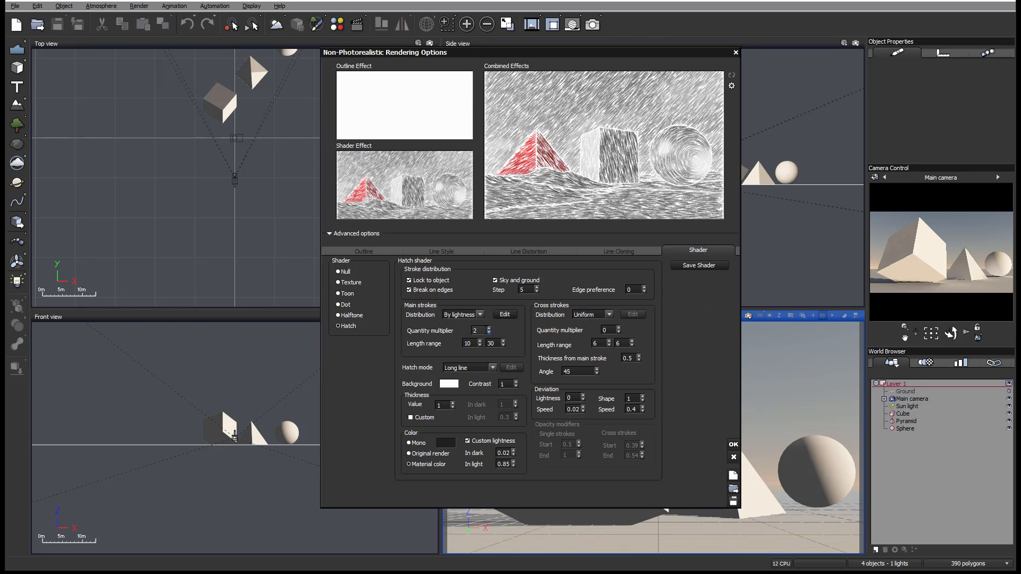
- Try a quantity multiplier of 6 for the main strokes
double_click(475, 330)
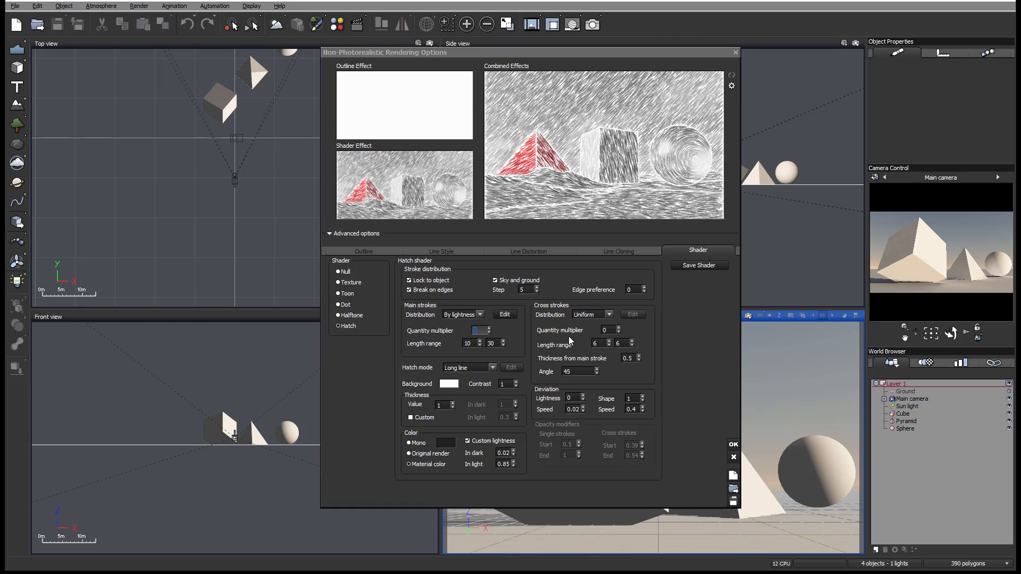
text(6)
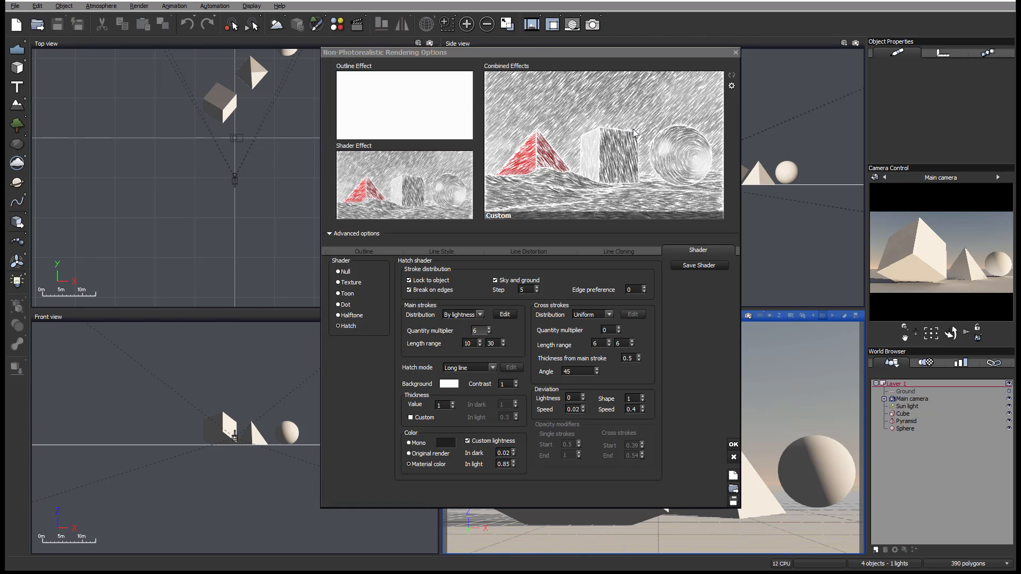
click(688, 302)
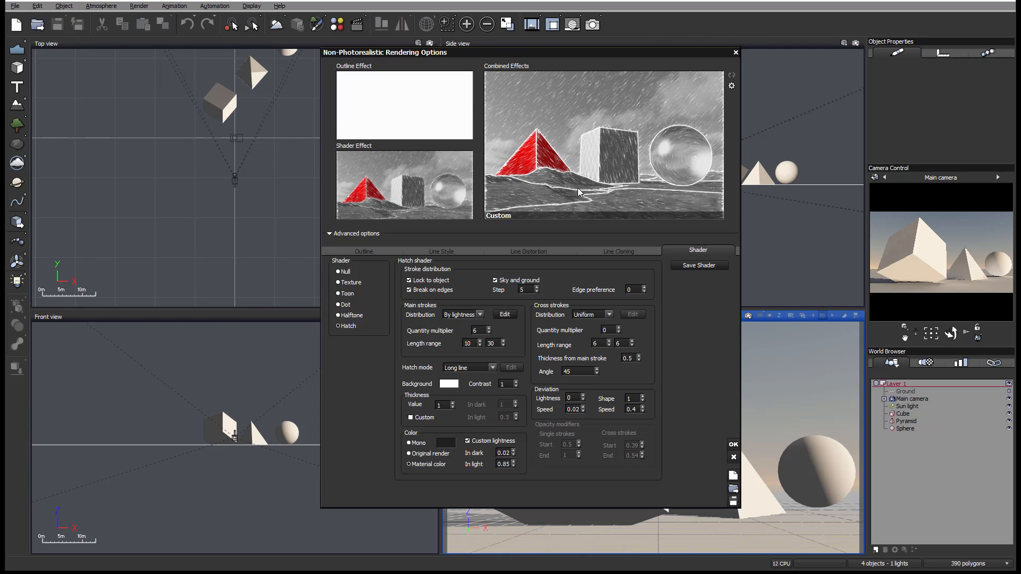
- Set the upper input range of the main strokes' lightness distribution to 1
click(505, 315)
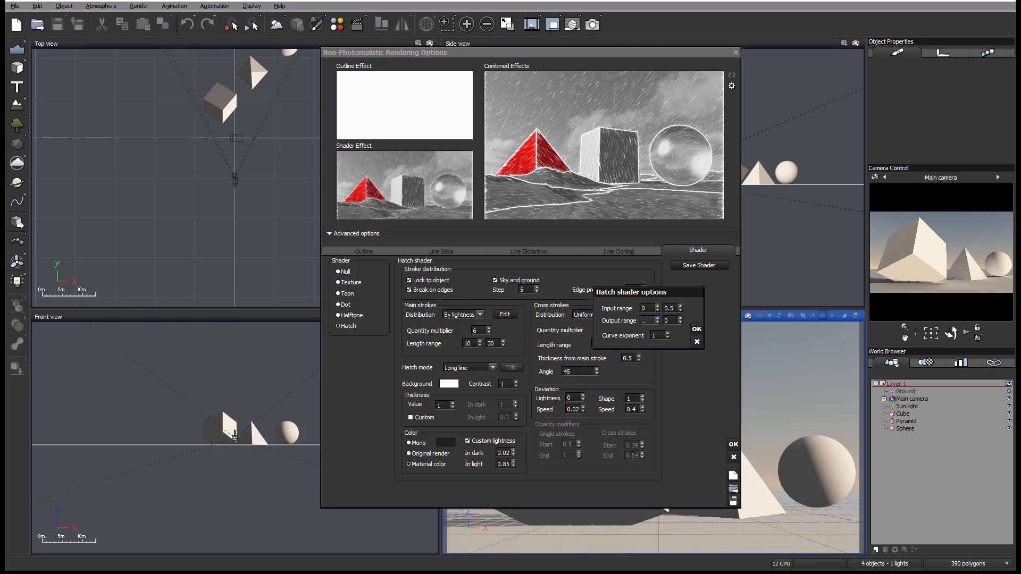
double_click(674, 309)
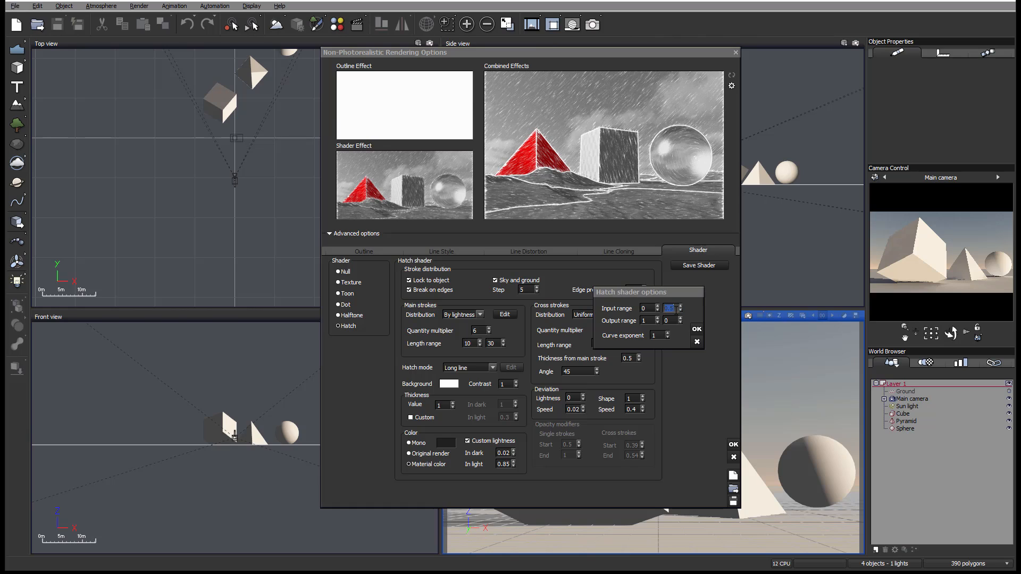
text(1)
click(697, 330)
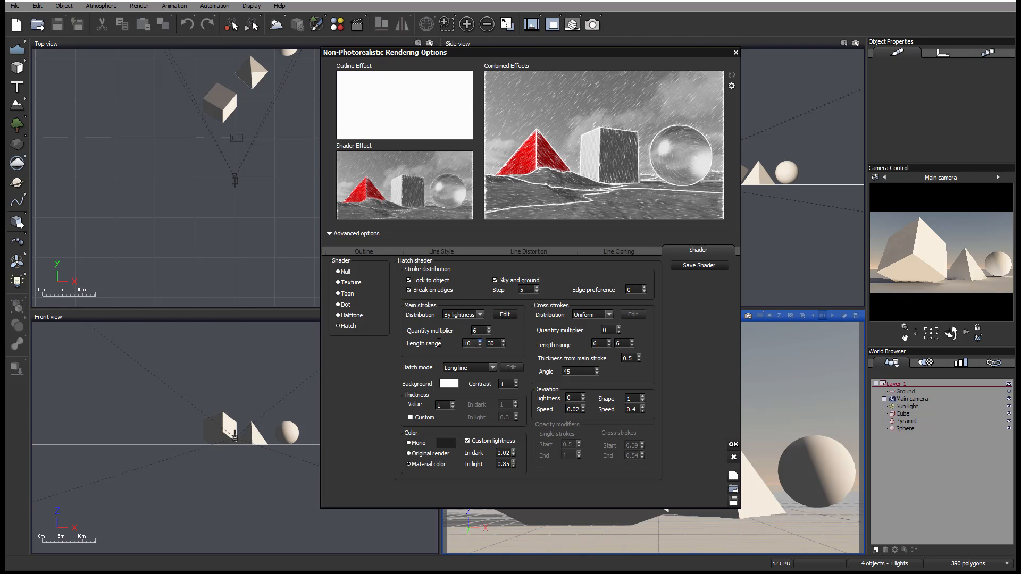
- Set the main strokes' minimum length to 2 and their quantity multiplier to 2
drag(439, 342, 438, 342)
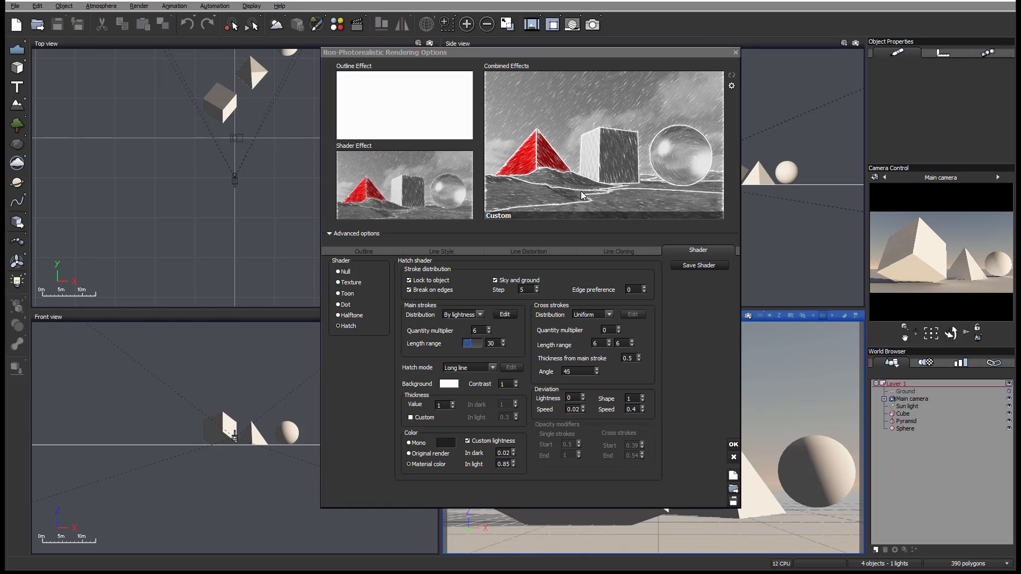
text(2)
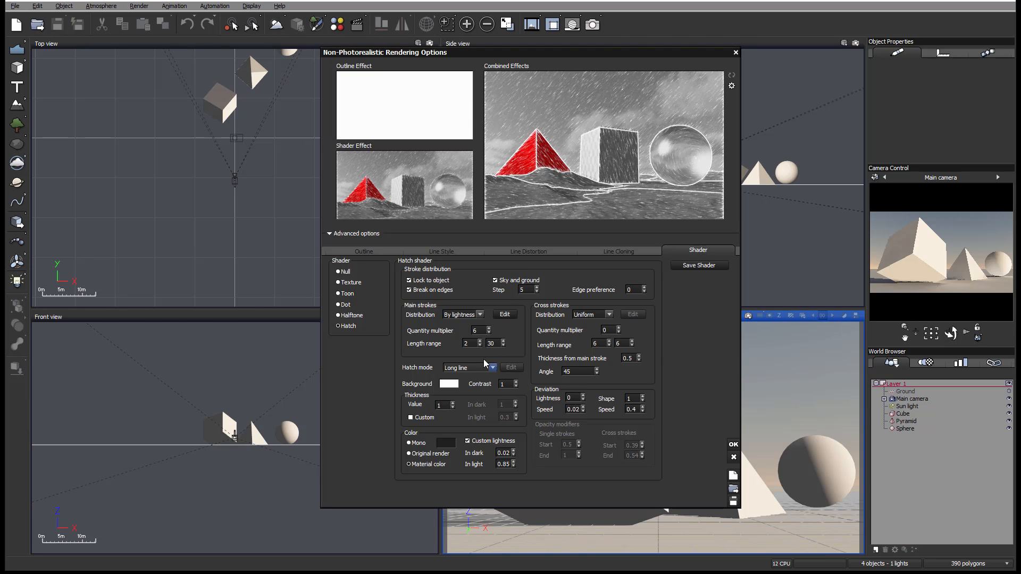
double_click(492, 343)
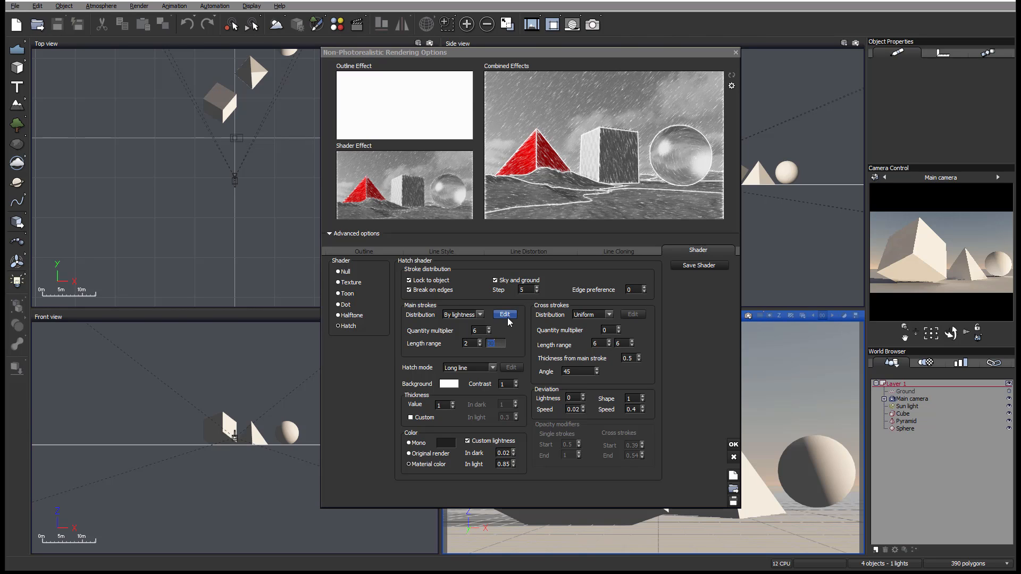
double_click(476, 330)
text(2)
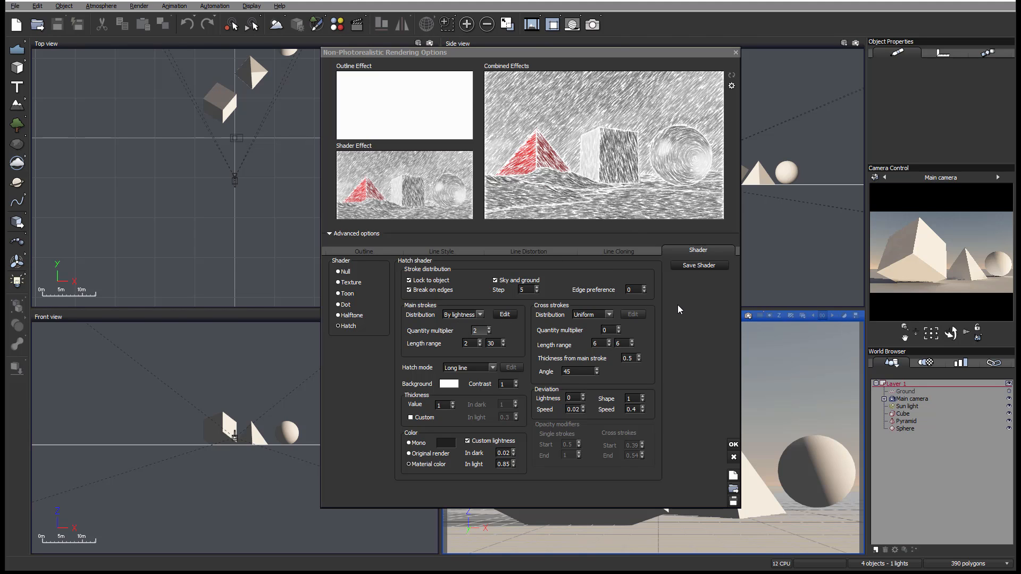
- Try a fractional minimum length for the main strokes and set it back to 10
double_click(470, 343)
text(0.)
click(690, 349)
double_click(471, 343)
text(10)
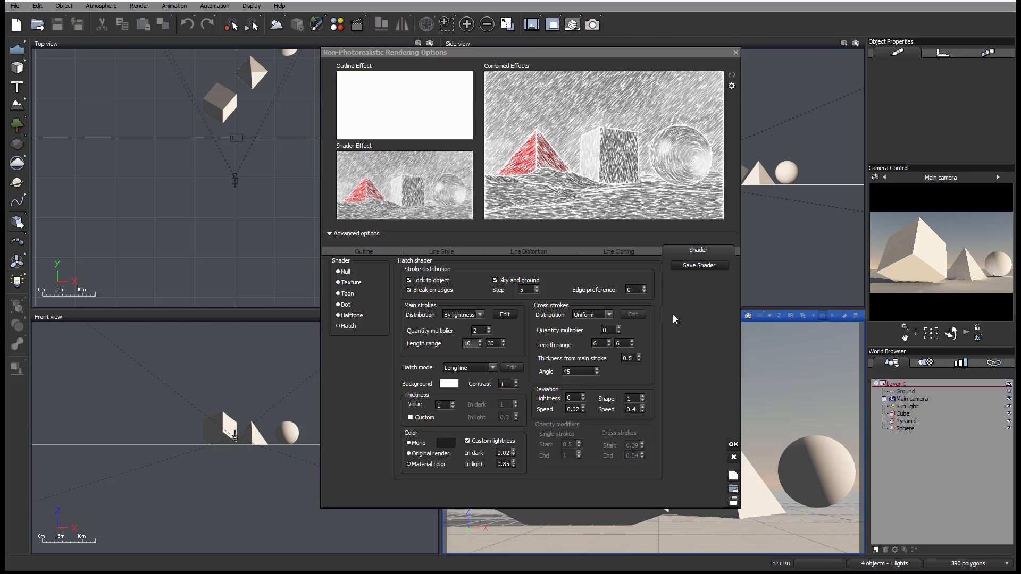
click(673, 315)
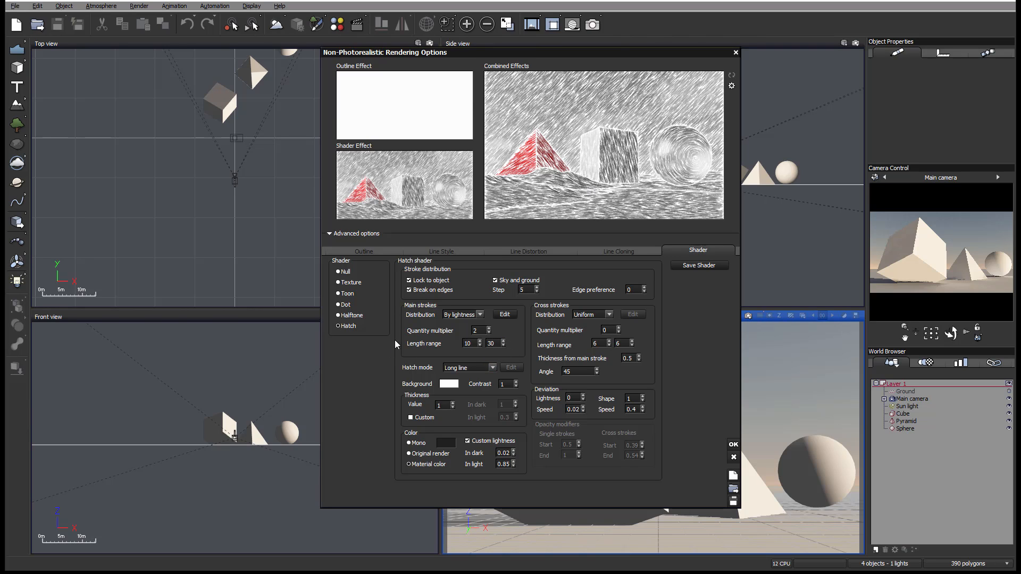
click(362, 252)
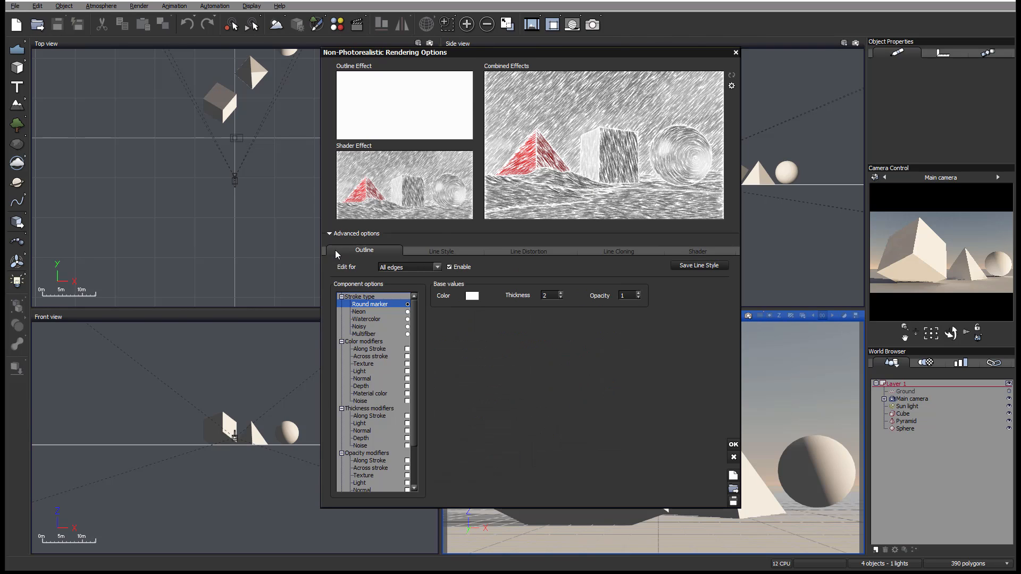
click(617, 251)
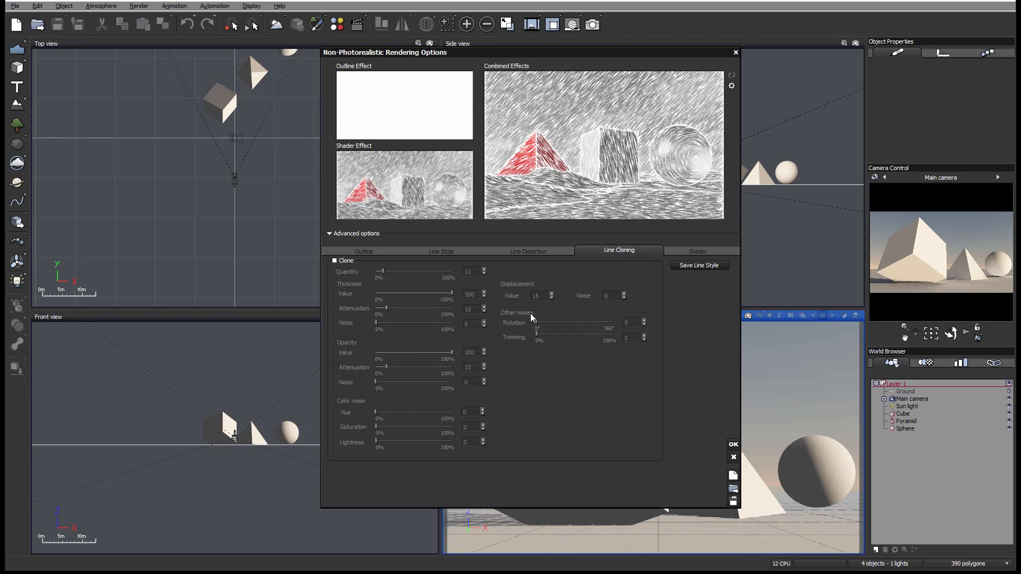
click(686, 251)
- Try the By normal distribution for the main strokes and switch it to Uniform
click(471, 316)
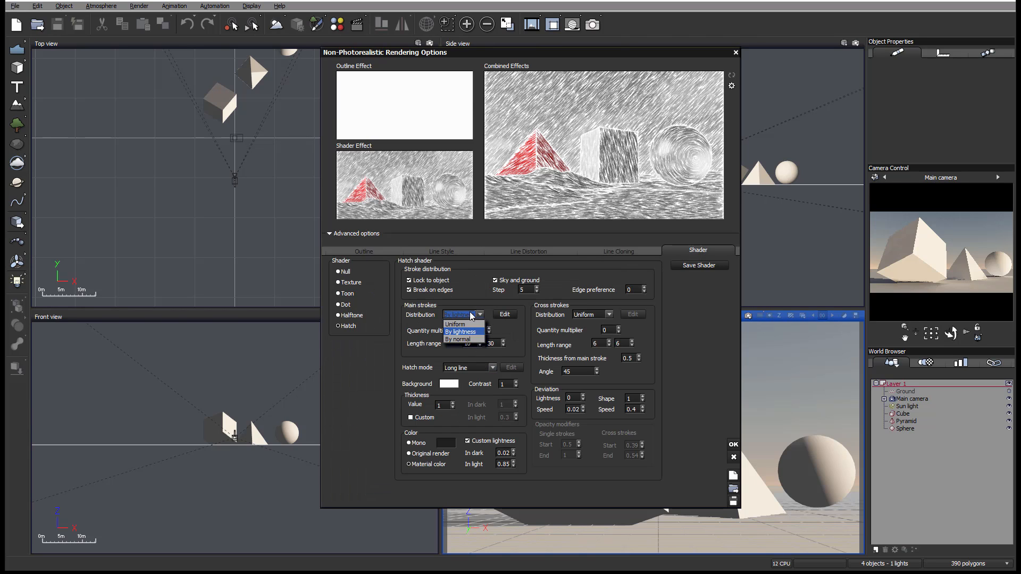
click(464, 341)
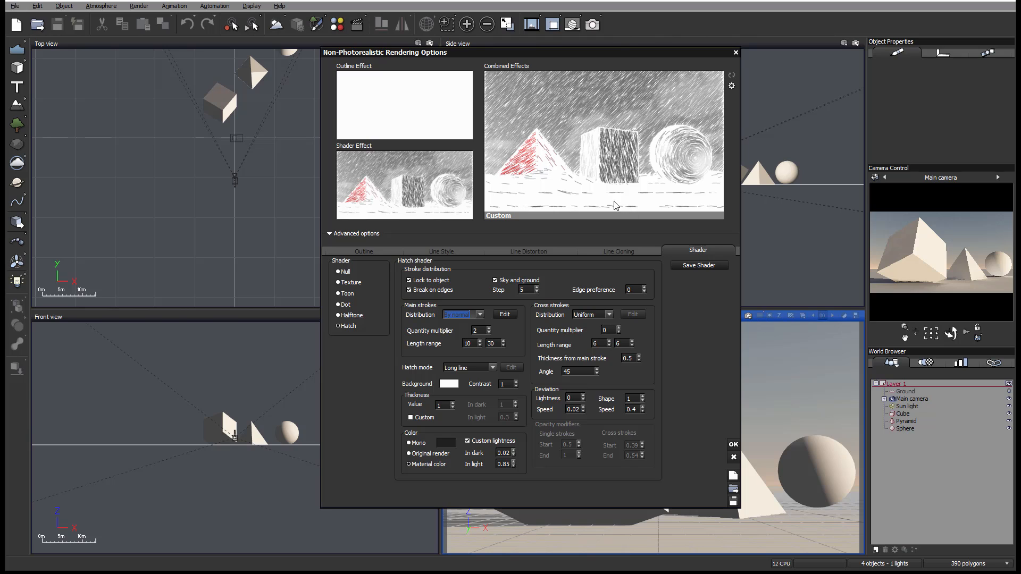
click(480, 314)
click(459, 323)
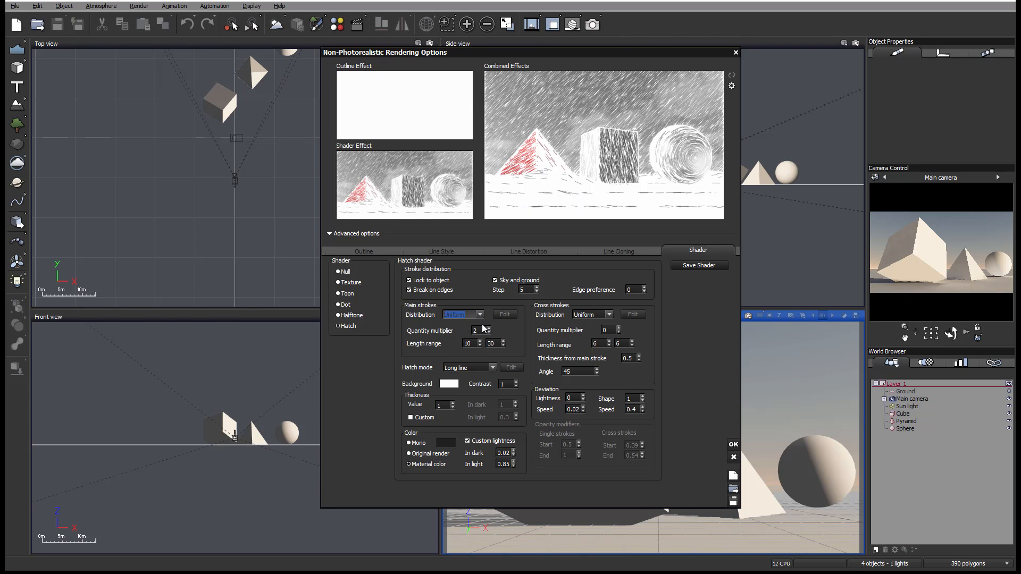